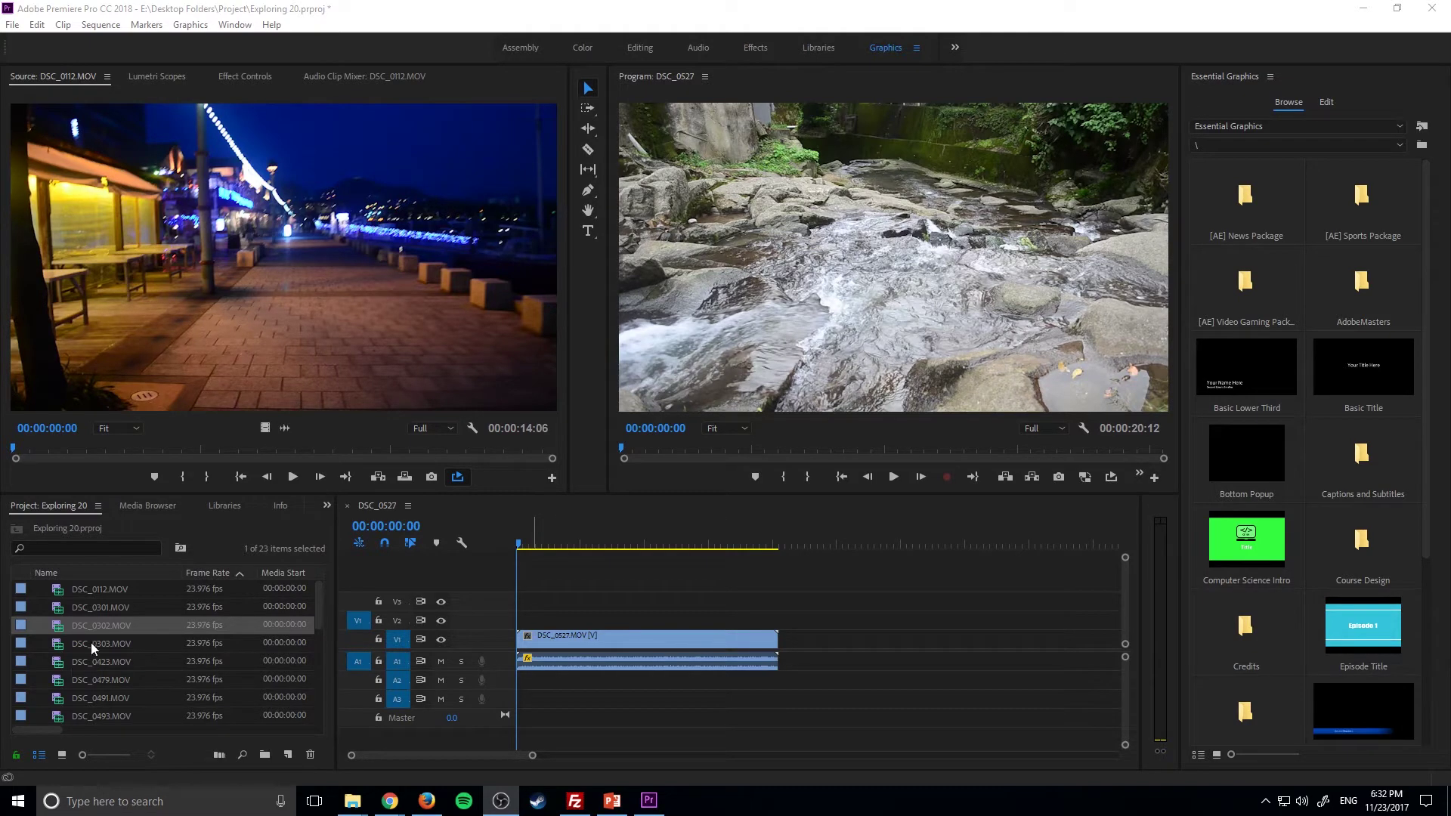
Step: Preview the DSC_0301.MOV clip in the source monitor and look through the project's clip list
{"action": "left_click", "coordinate": [120, 597]}
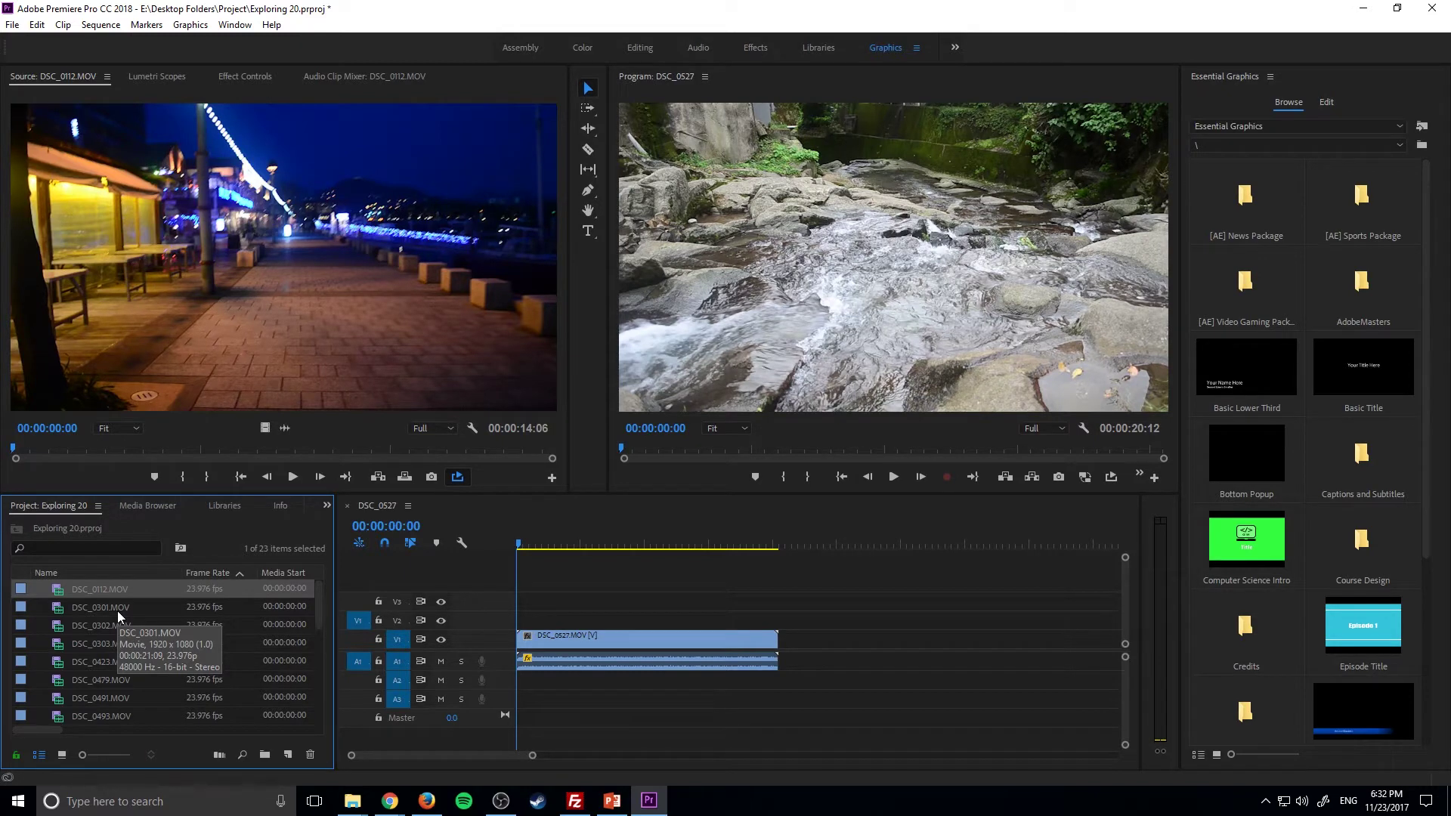
{"action": "left_click", "coordinate": [97, 547]}
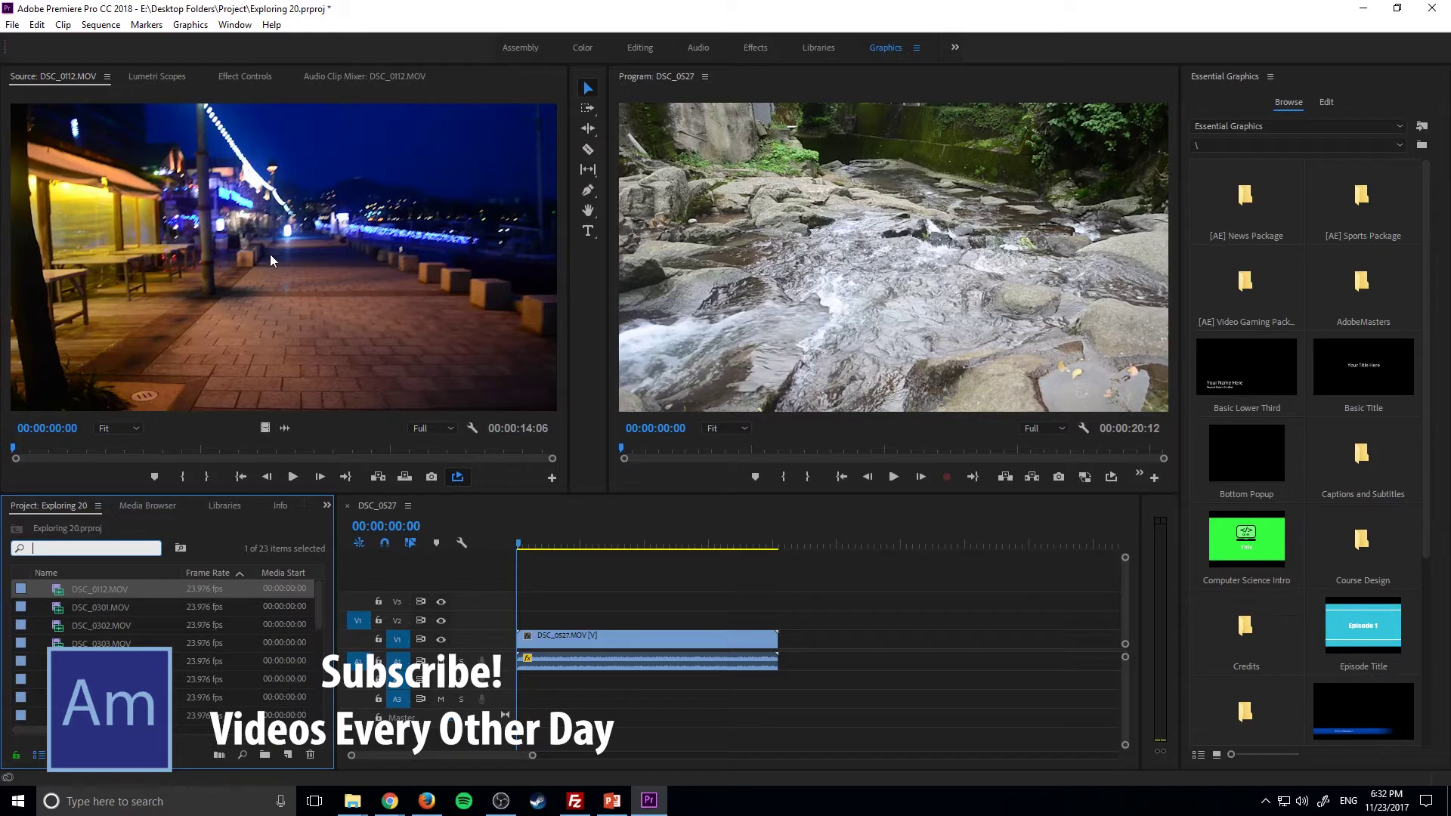
{"action": "double_click", "coordinate": [101, 607]}
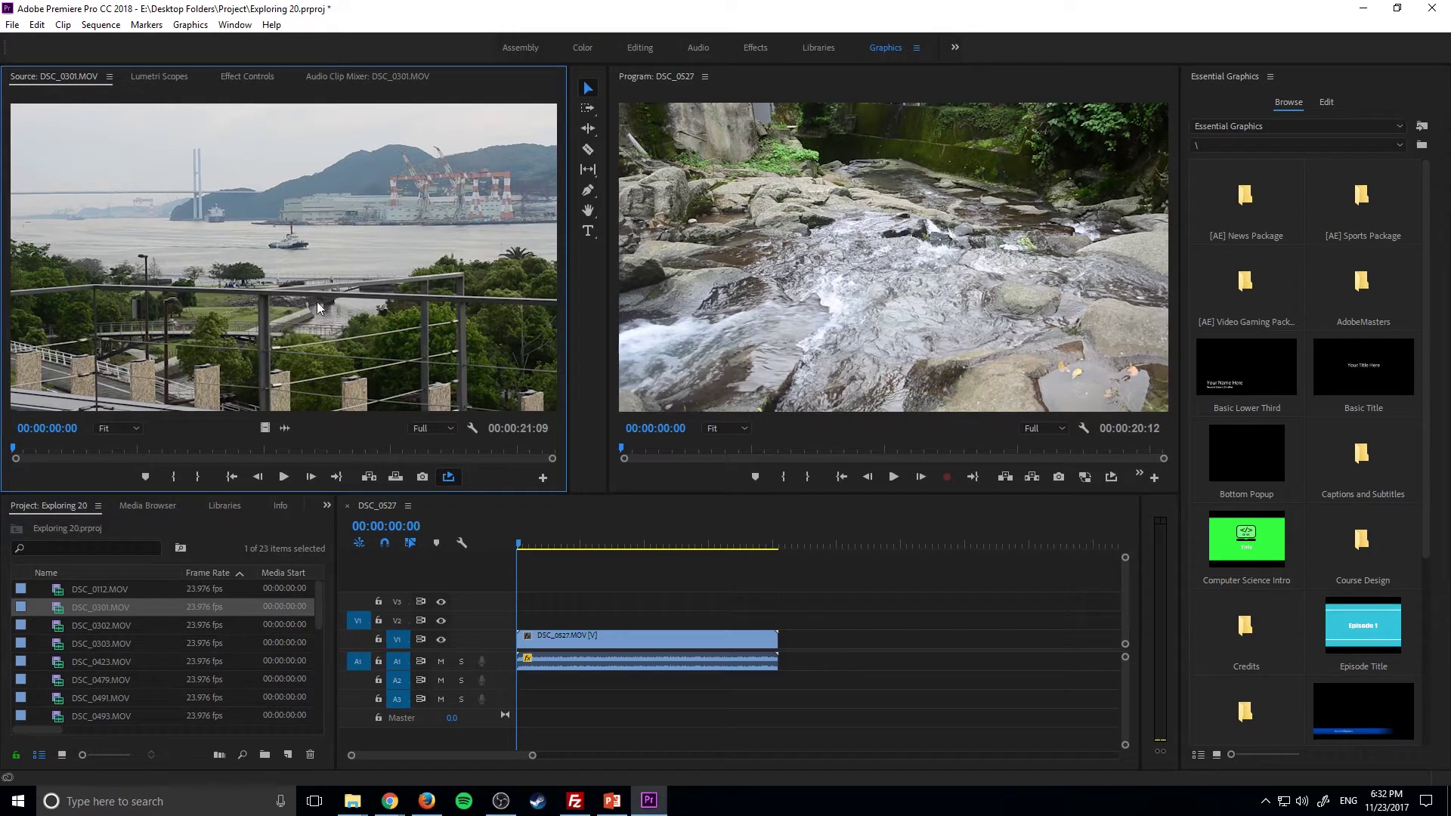
{"action": "scroll", "coordinate": [107, 632], "scroll_direction": "down", "scroll_amount": 5}
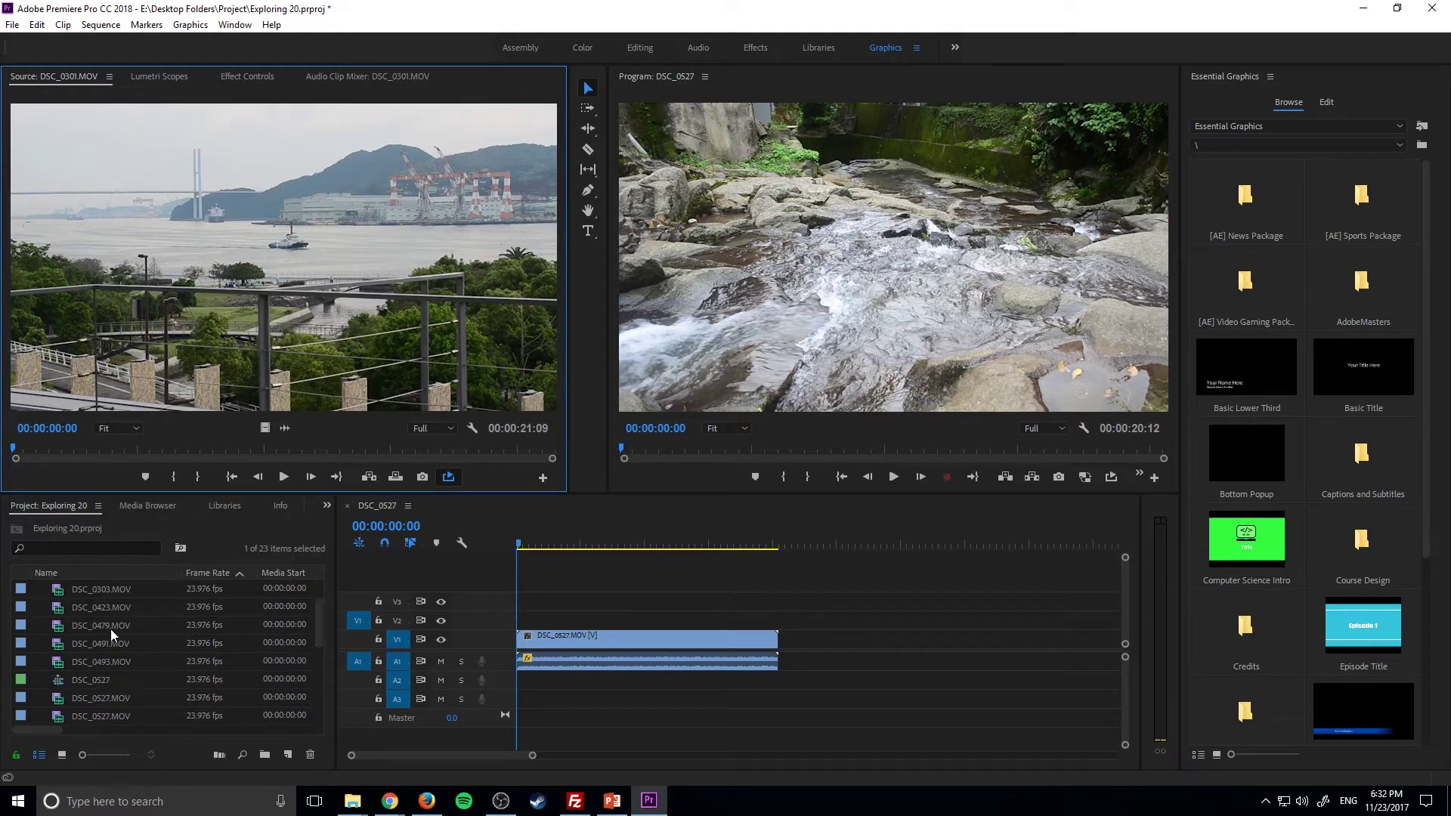
Step: Search the project items for "day" and clear the search
{"action": "left_click", "coordinate": [91, 548]}
{"action": "type", "text": "day"}
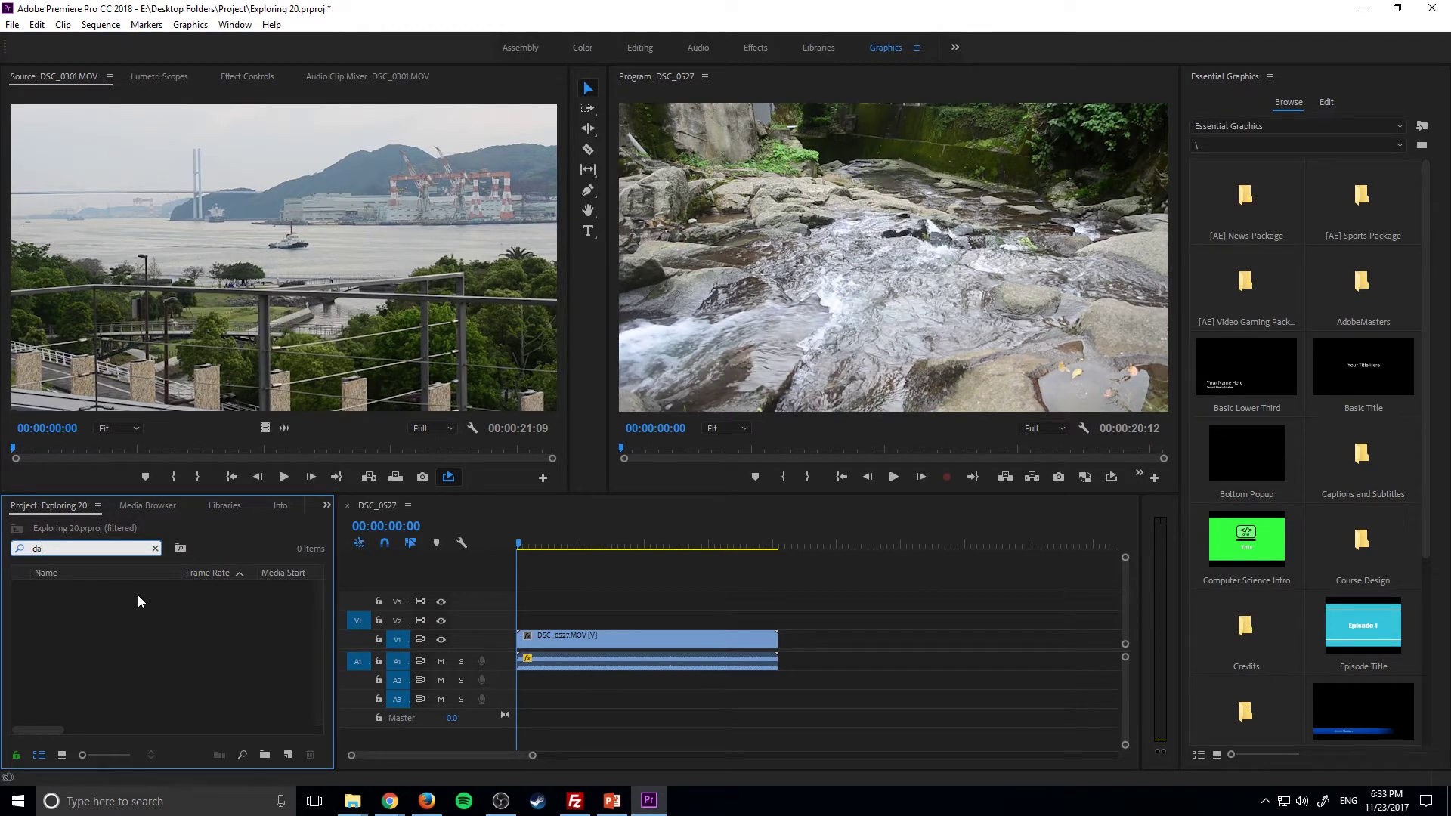
{"action": "key", "text": "BackSpace"}
{"action": "key", "text": "BackSpace"}
{"action": "key", "text": "BackSpace"}
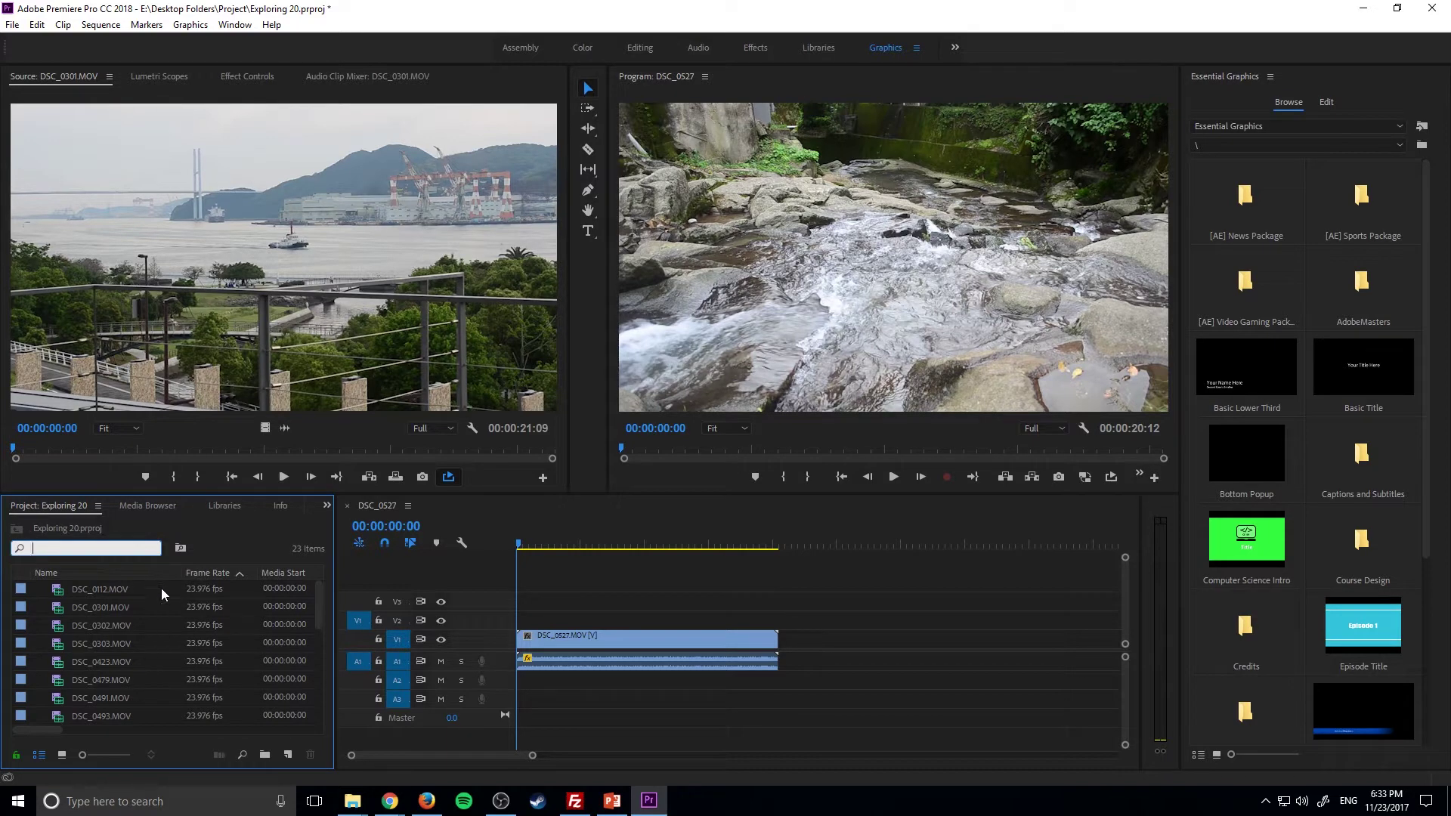
{"action": "left_click", "coordinate": [147, 574]}
Step: Add a Text property named "Tags" to the Premiere Pro Project Metadata in the Metadata Display settings
{"action": "left_click", "coordinate": [99, 505]}
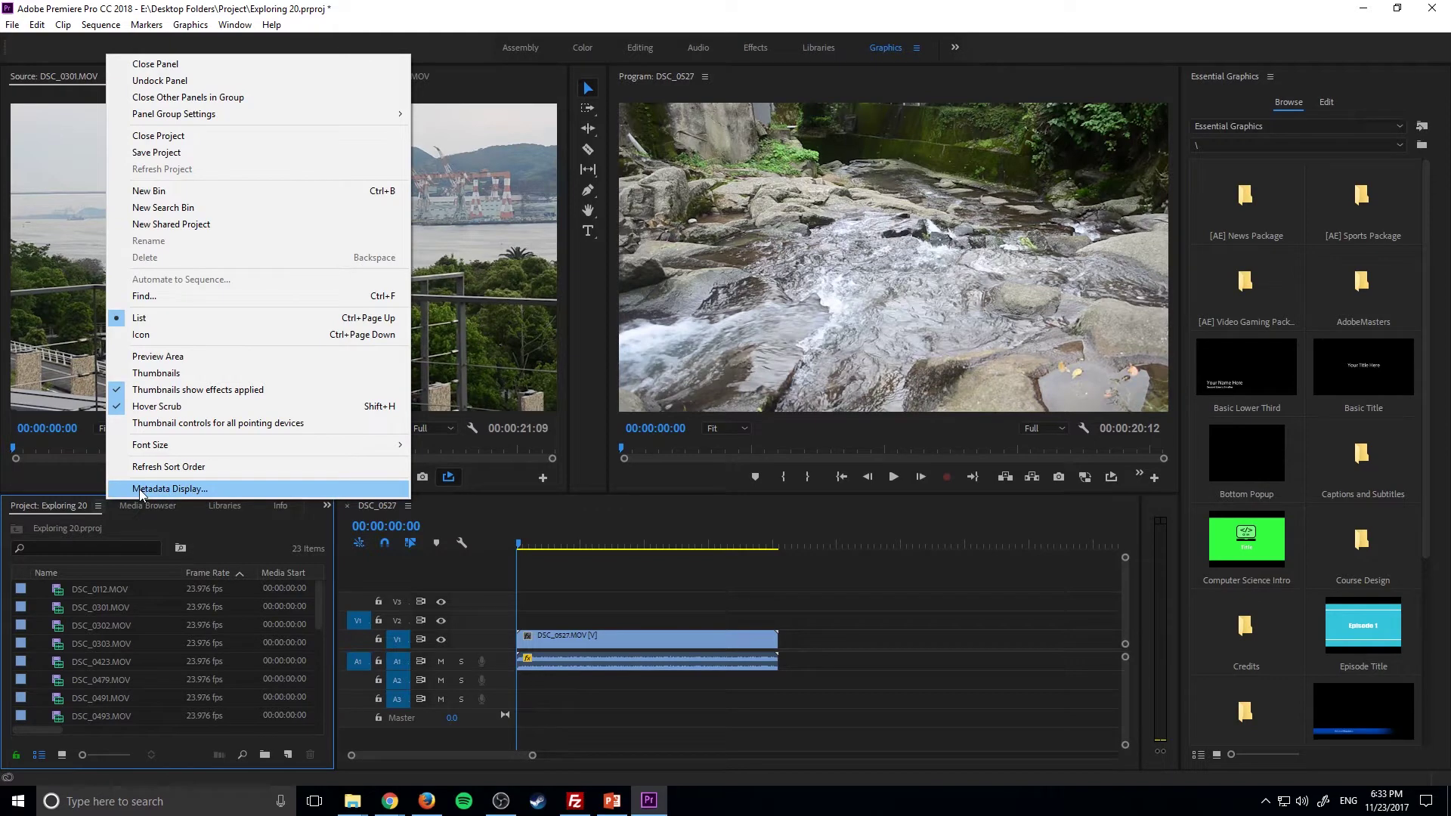
{"action": "left_click", "coordinate": [140, 489]}
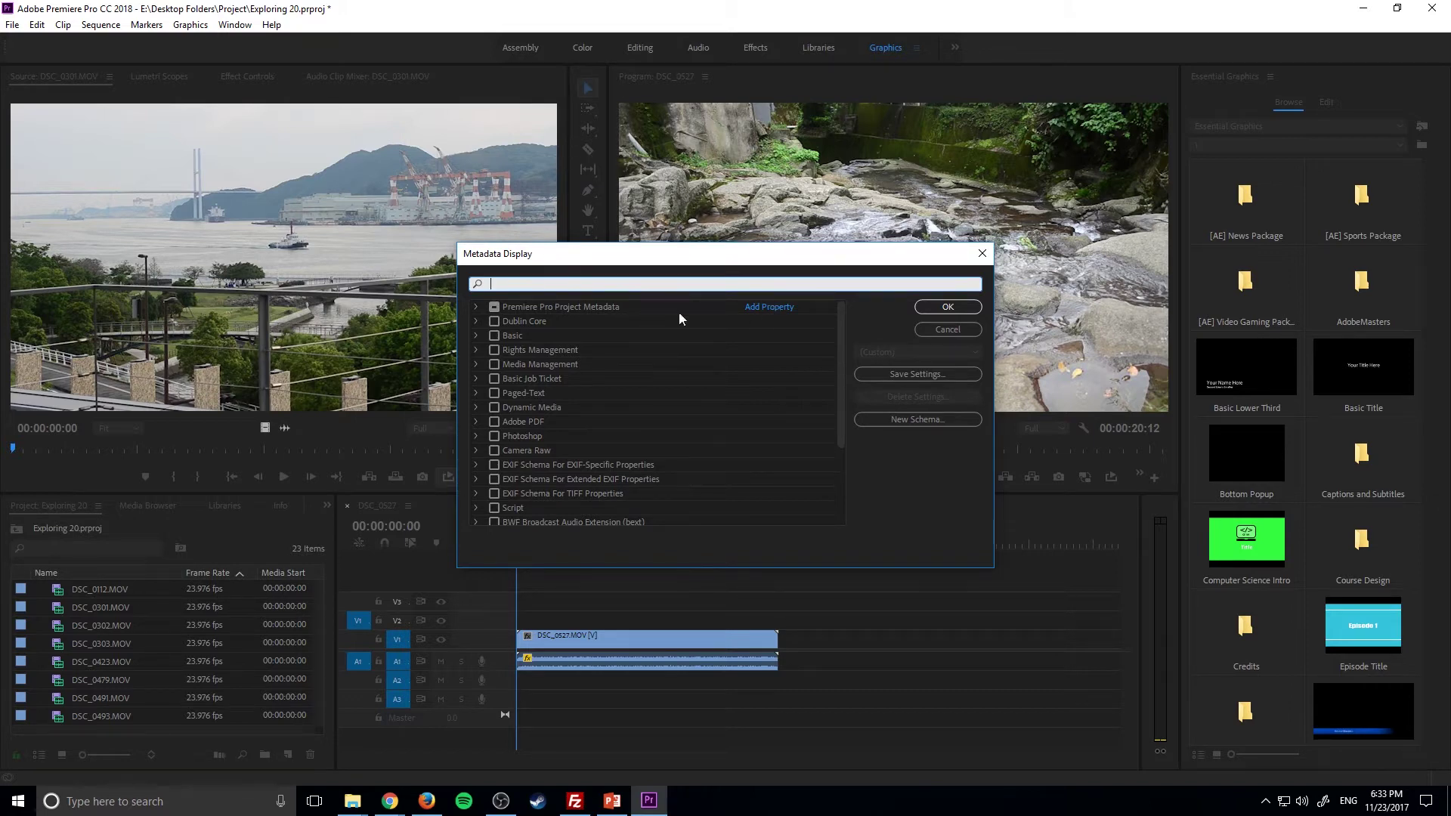
{"action": "left_click", "coordinate": [778, 306]}
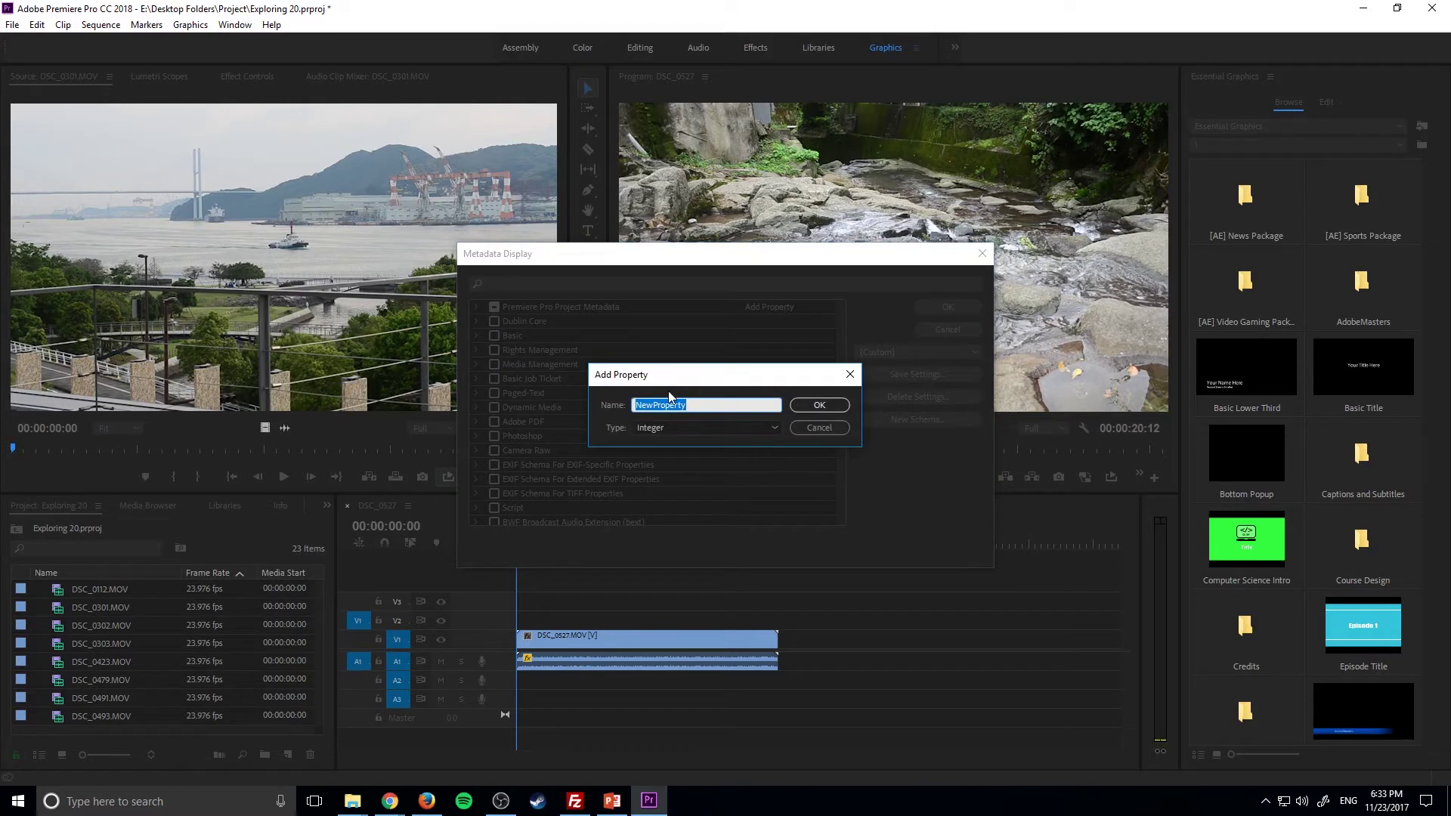
{"action": "type", "text": "Tags"}
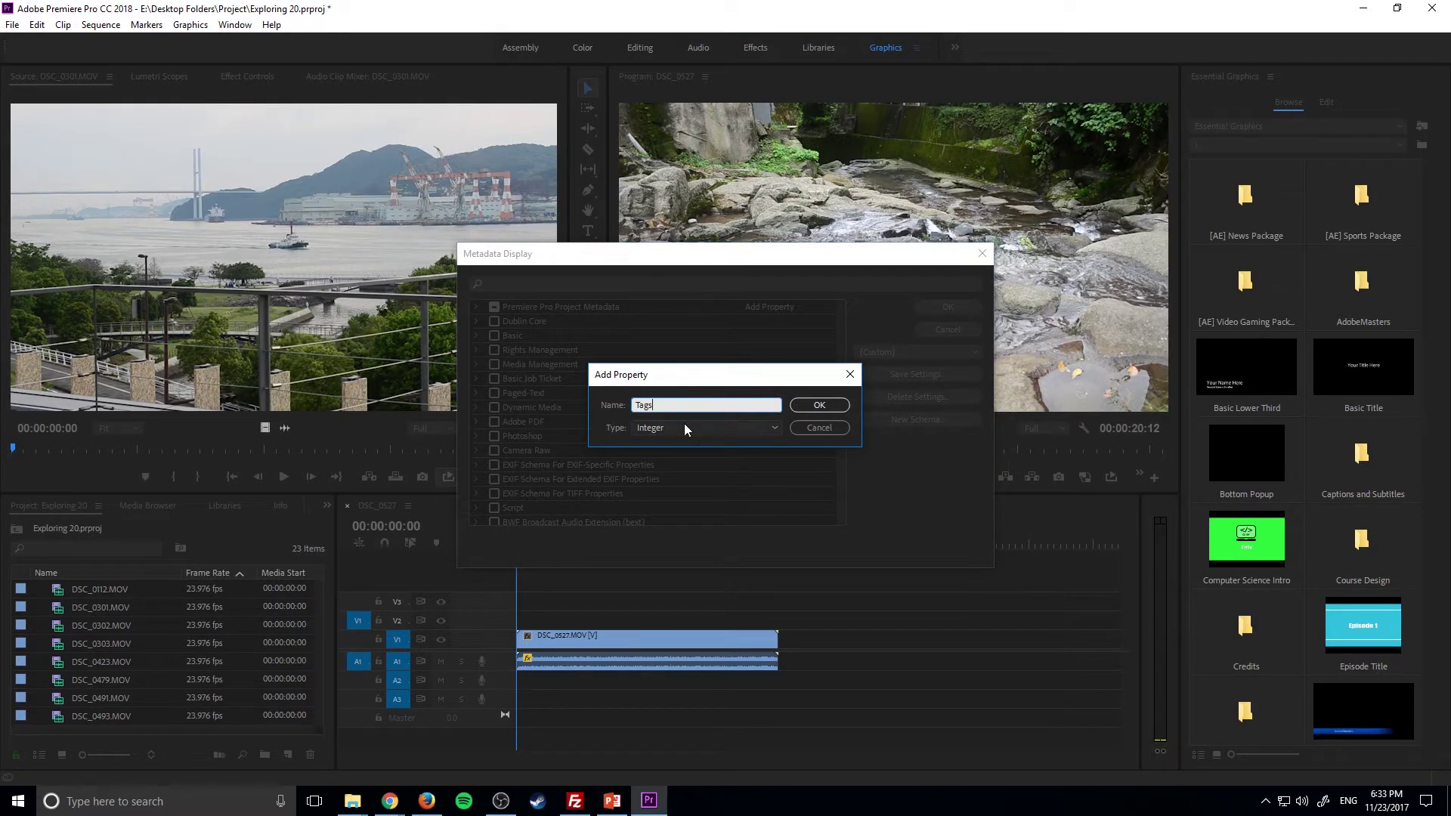
{"action": "left_click", "coordinate": [648, 429]}
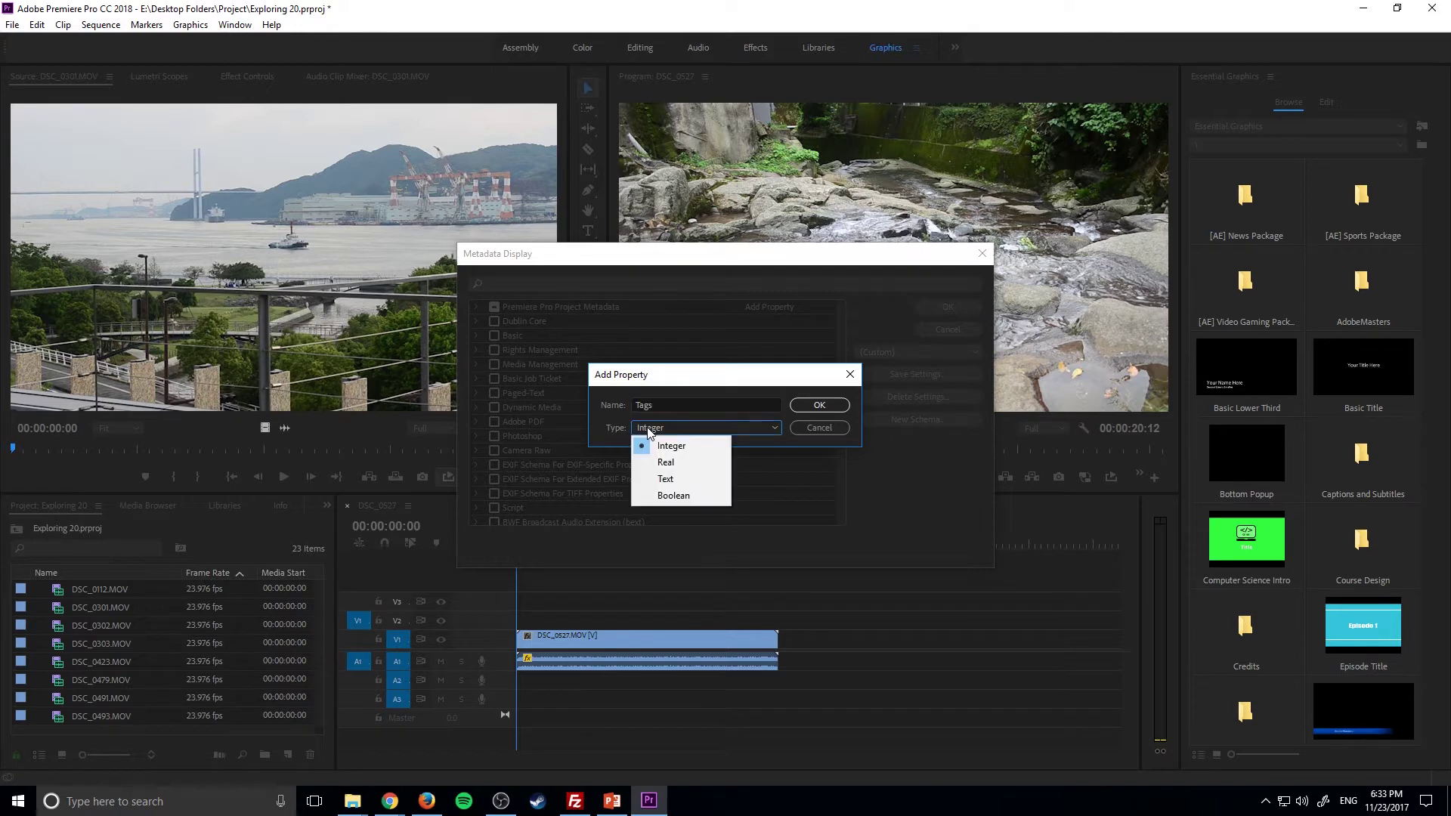
{"action": "left_click", "coordinate": [684, 480]}
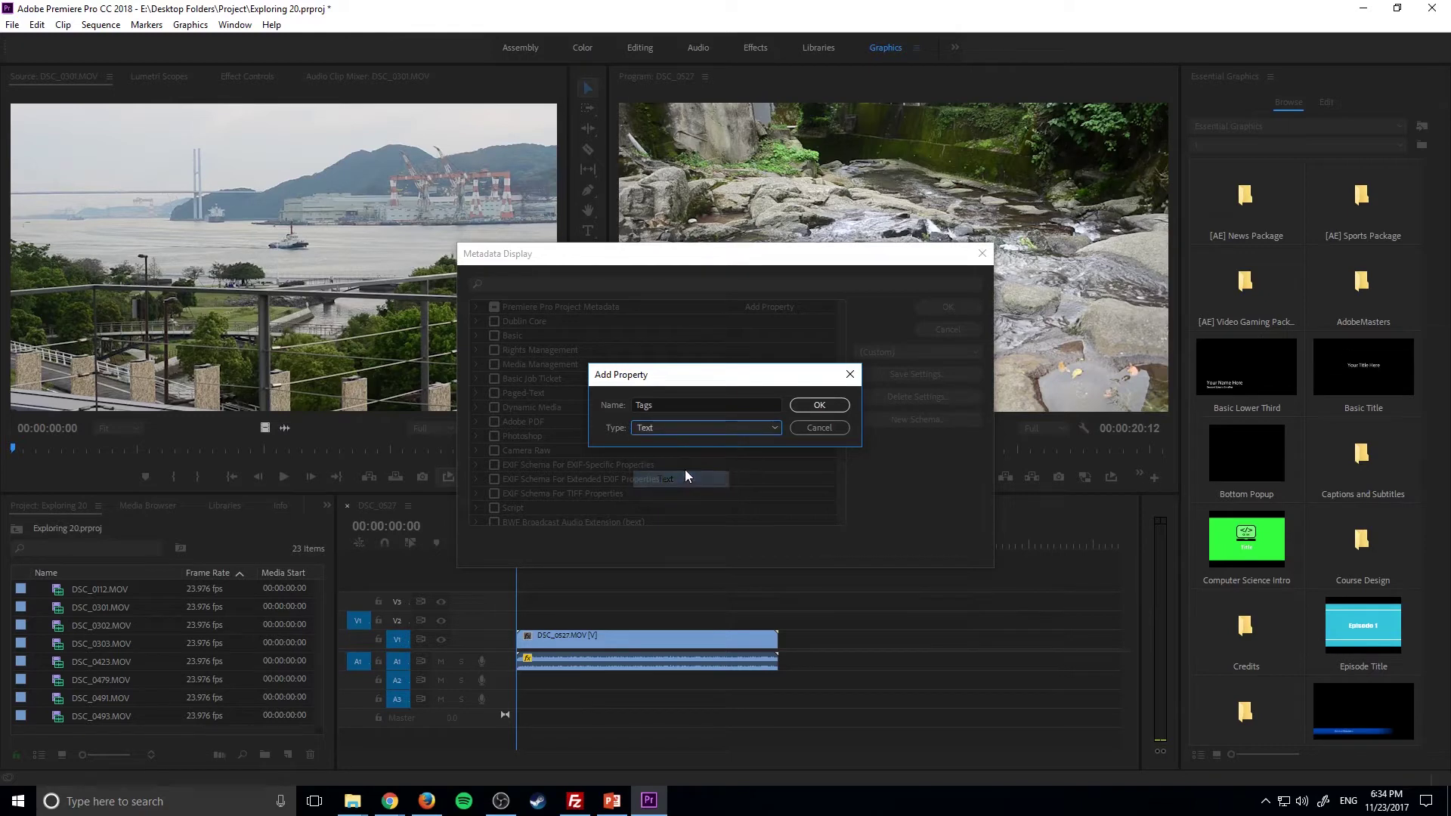
{"action": "left_click", "coordinate": [820, 406]}
Step: Search the metadata properties for "tags" and apply the display settings with the Tags property enabled
{"action": "scroll", "coordinate": [683, 325], "scroll_direction": "down", "scroll_amount": 3}
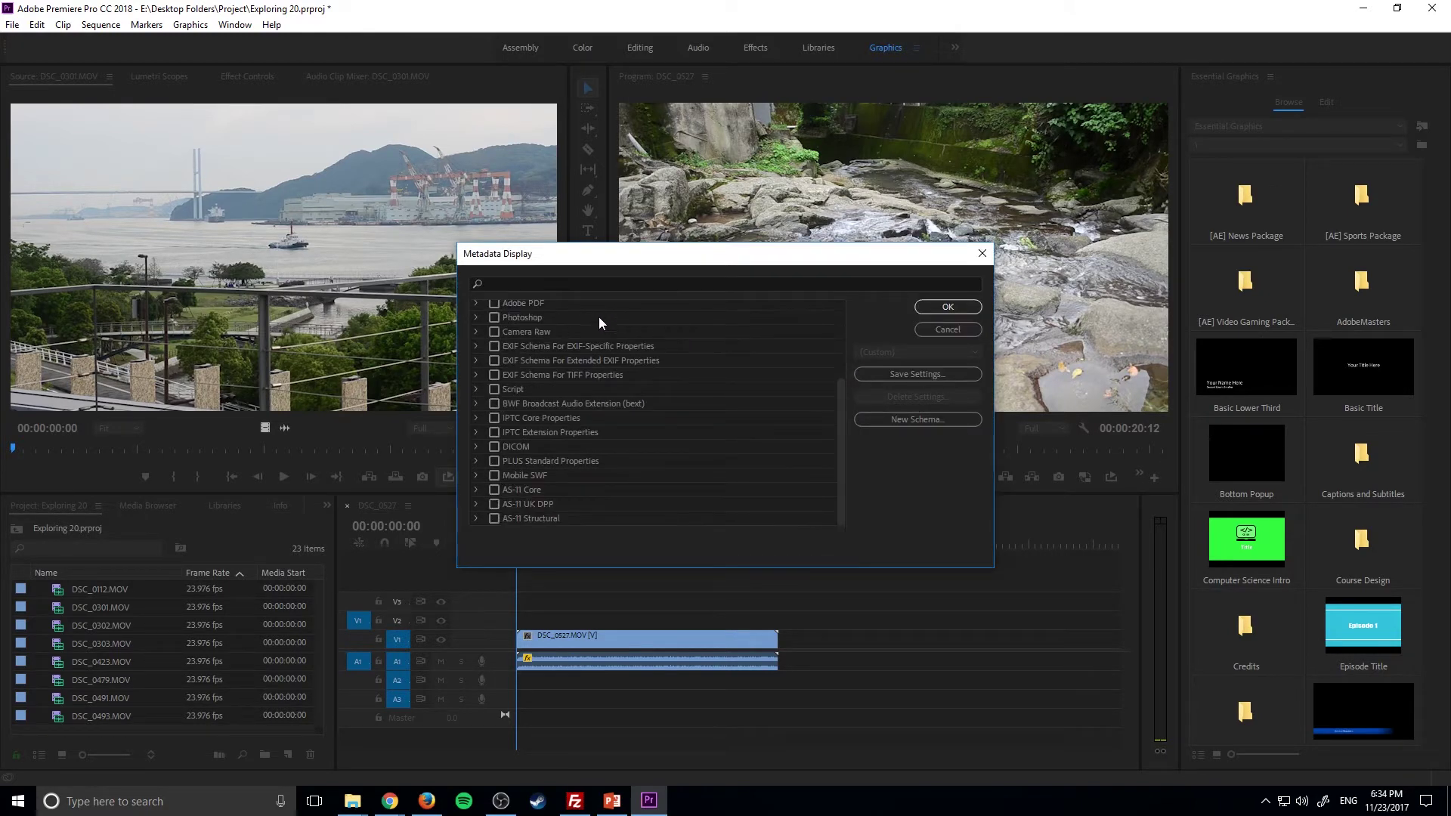
{"action": "left_click", "coordinate": [574, 279]}
{"action": "type", "text": "tags"}
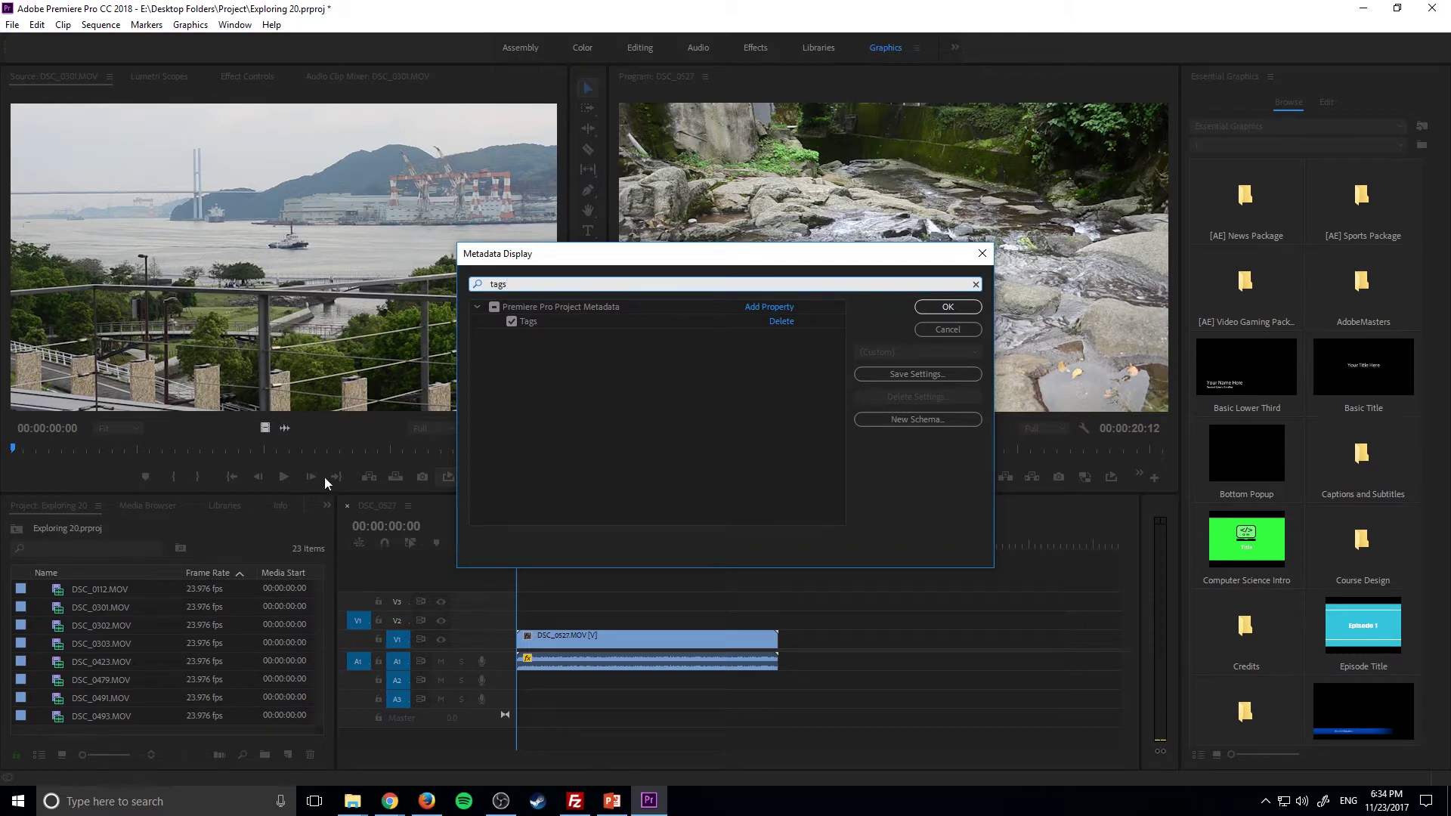
{"action": "left_click", "coordinate": [920, 306]}
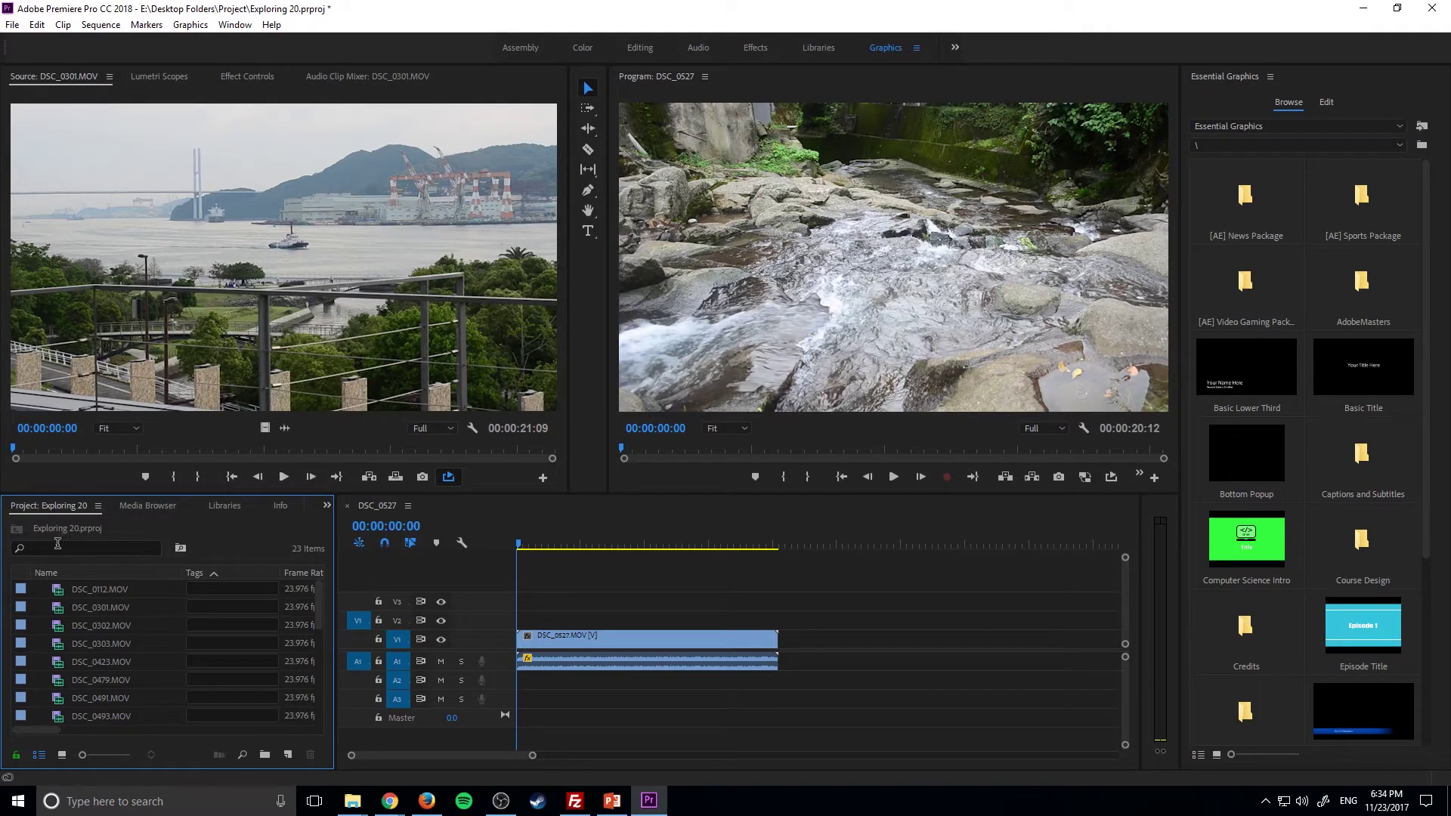
Step: Switch to the Editing workspace and apply the enabled Tags property to its project metadata display
{"action": "left_click", "coordinate": [640, 48]}
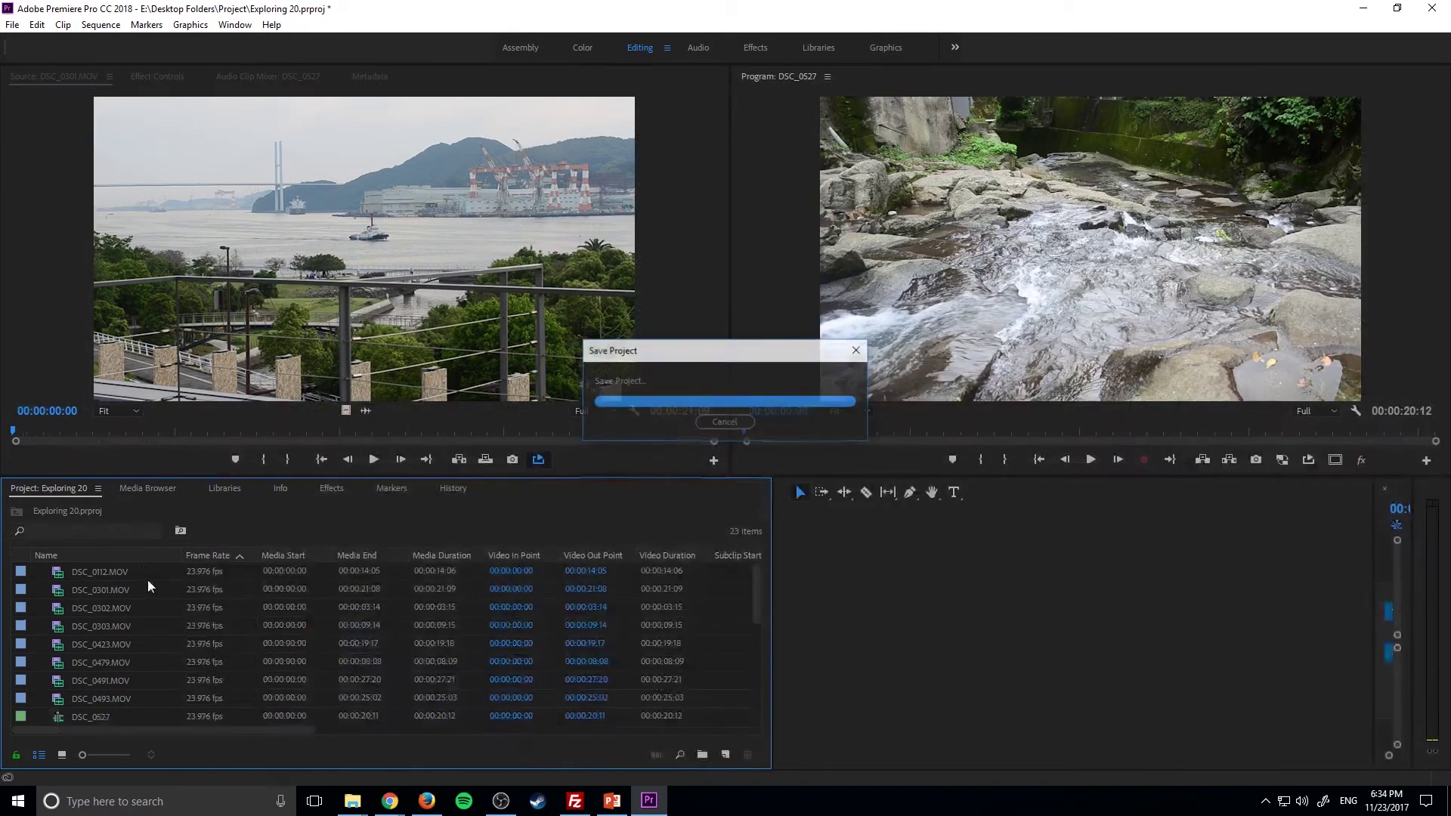
{"action": "left_click_drag", "start_coordinate": [266, 730], "coordinate": [803, 730]}
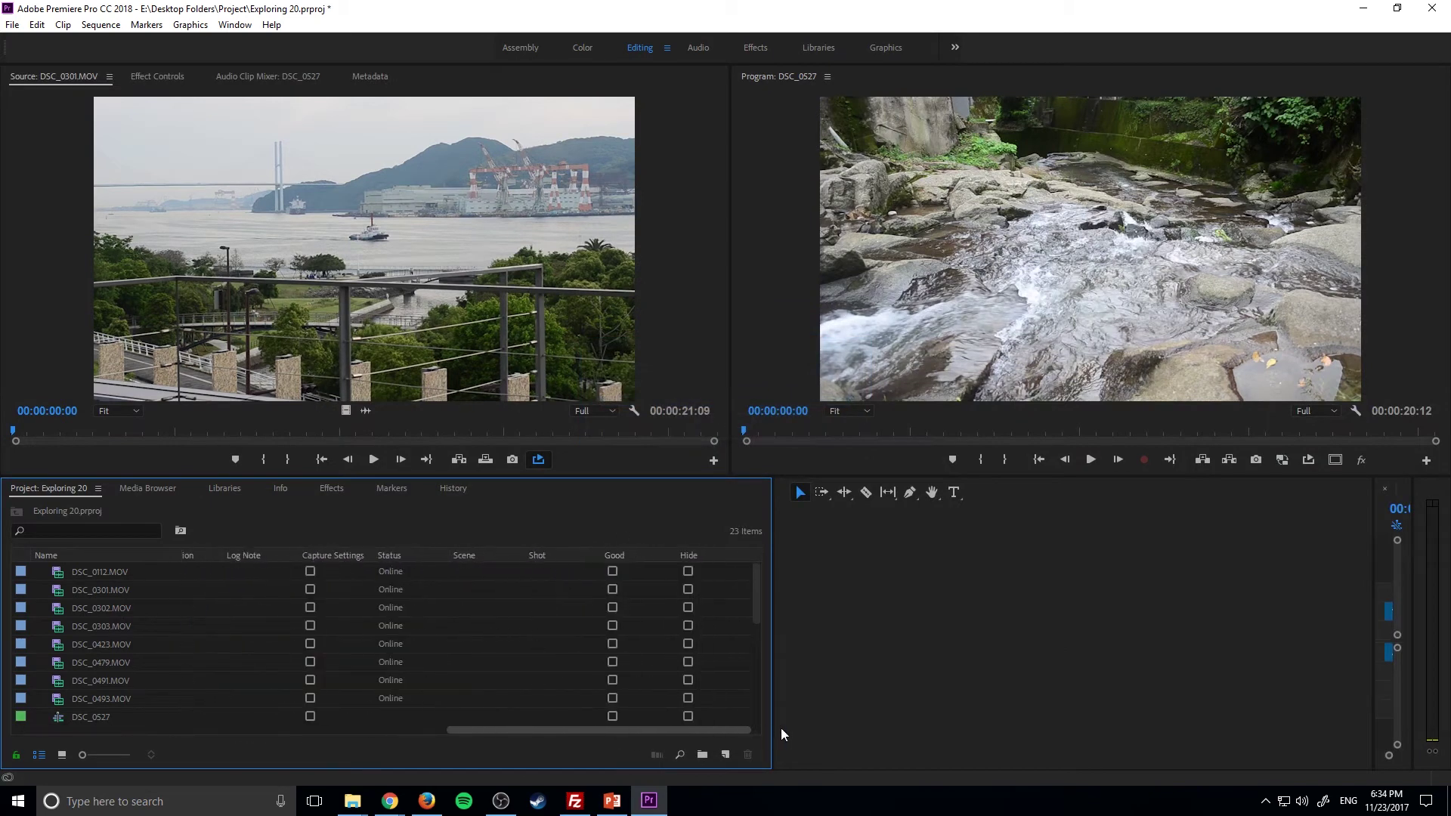
{"action": "left_click_drag", "start_coordinate": [616, 727], "coordinate": [181, 730]}
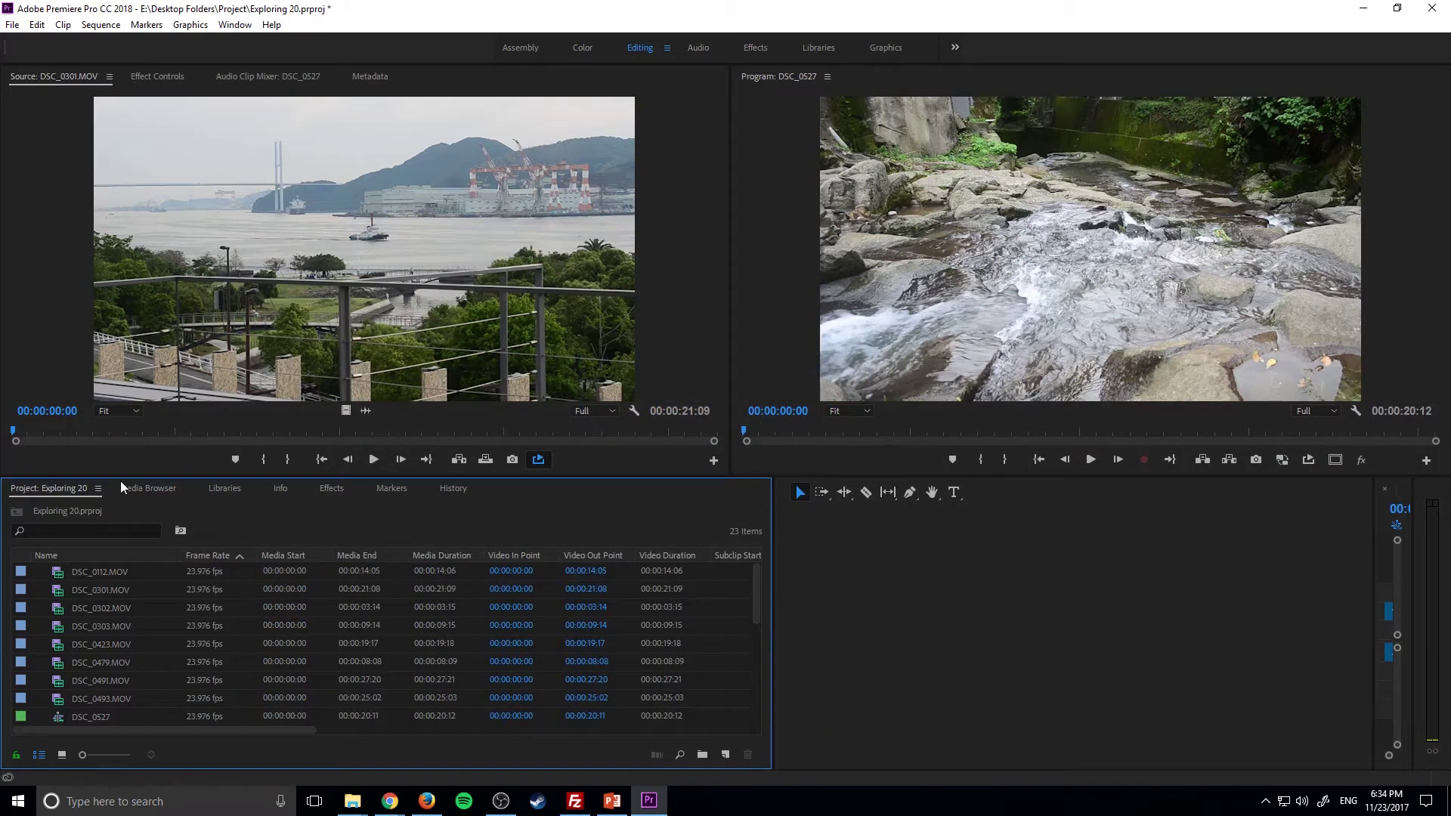
{"action": "left_click", "coordinate": [99, 489]}
{"action": "left_click", "coordinate": [143, 471]}
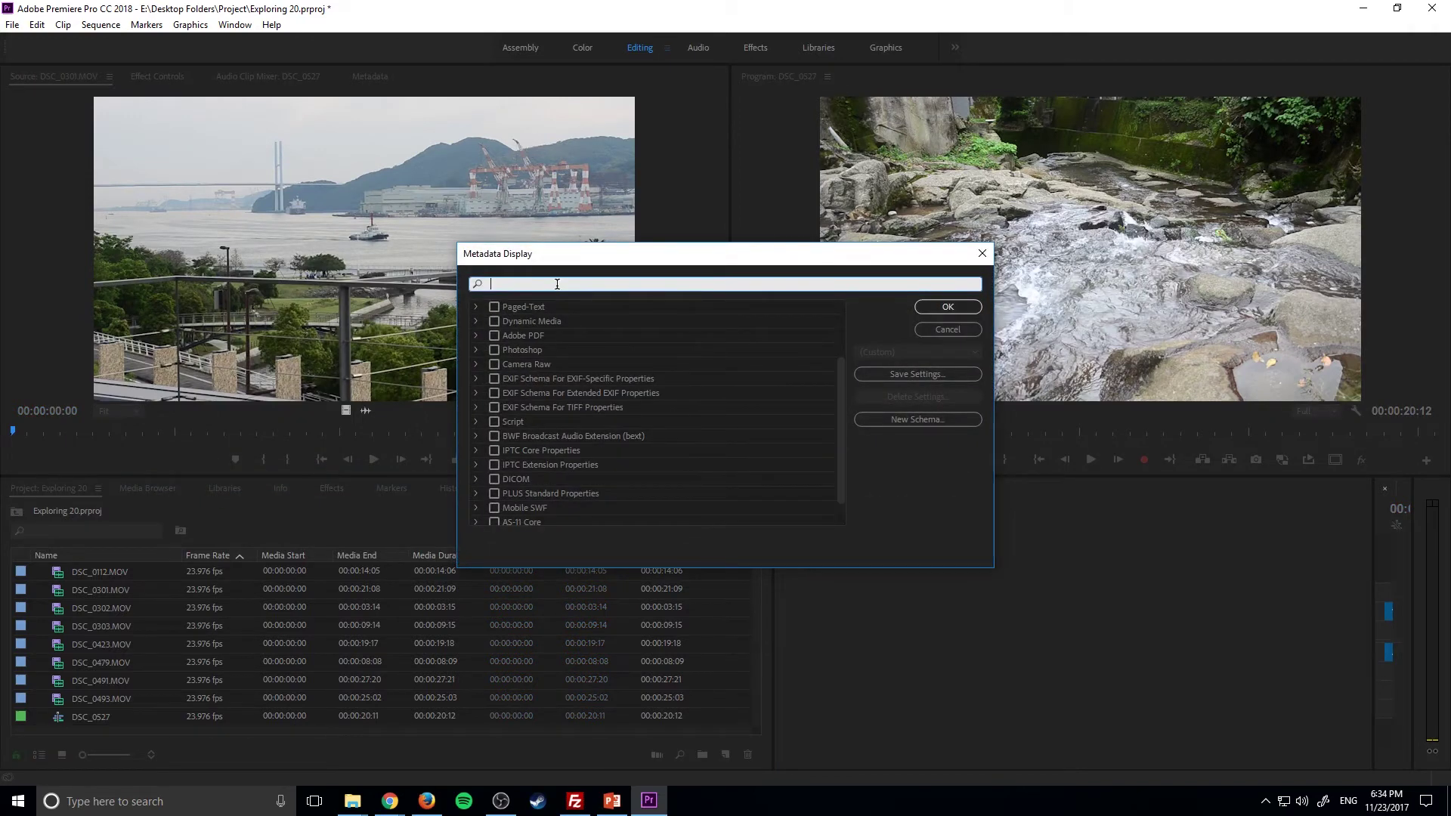
{"action": "type", "text": "tags"}
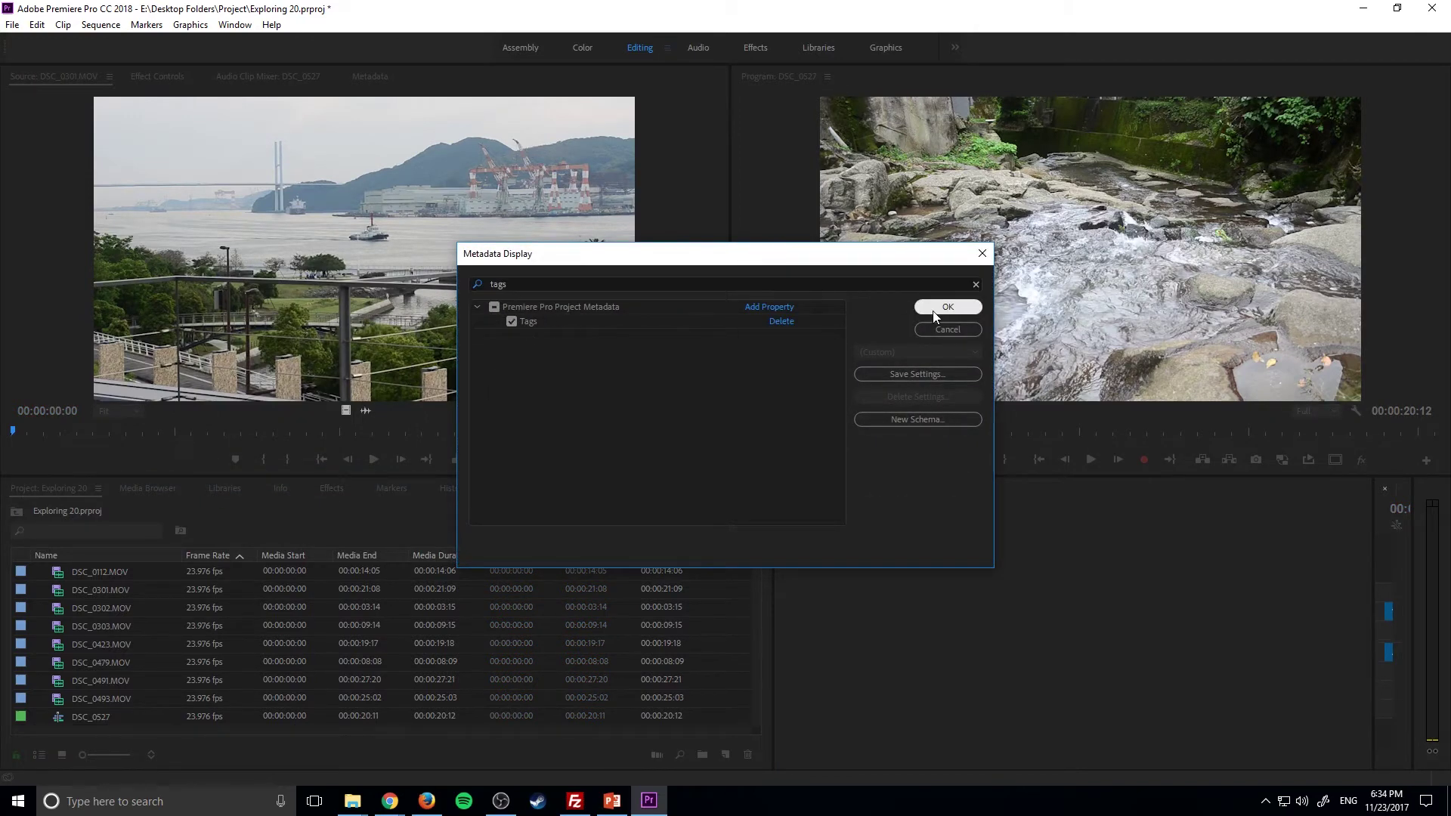
{"action": "left_click", "coordinate": [948, 307]}
Step: Move the Tags column directly after the Name column in the project list and return to the Graphics workspace
{"action": "left_click_drag", "start_coordinate": [291, 730], "coordinate": [759, 736]}
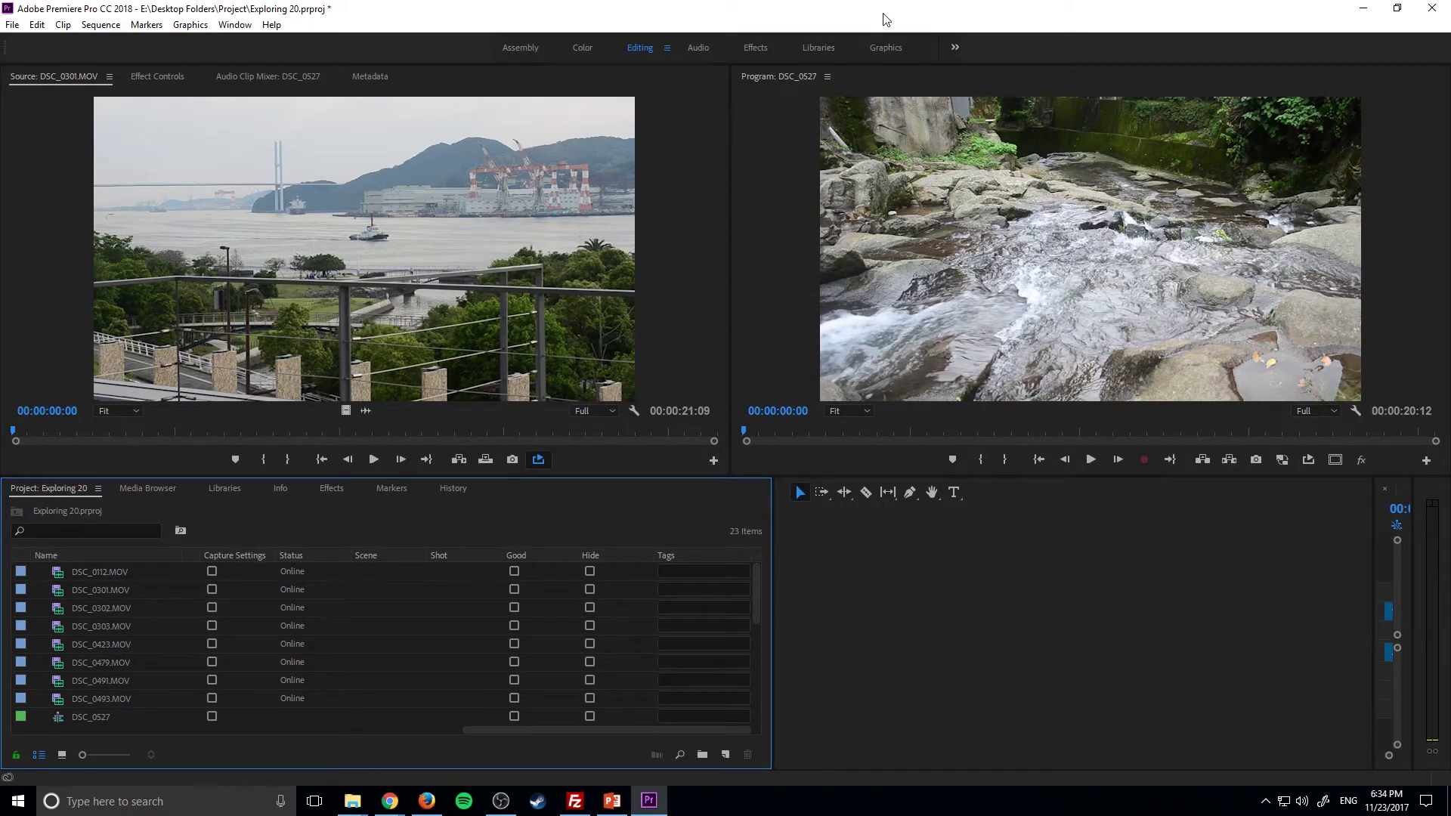
{"action": "left_click", "coordinate": [879, 47]}
{"action": "left_click_drag", "start_coordinate": [710, 552], "coordinate": [200, 563]}
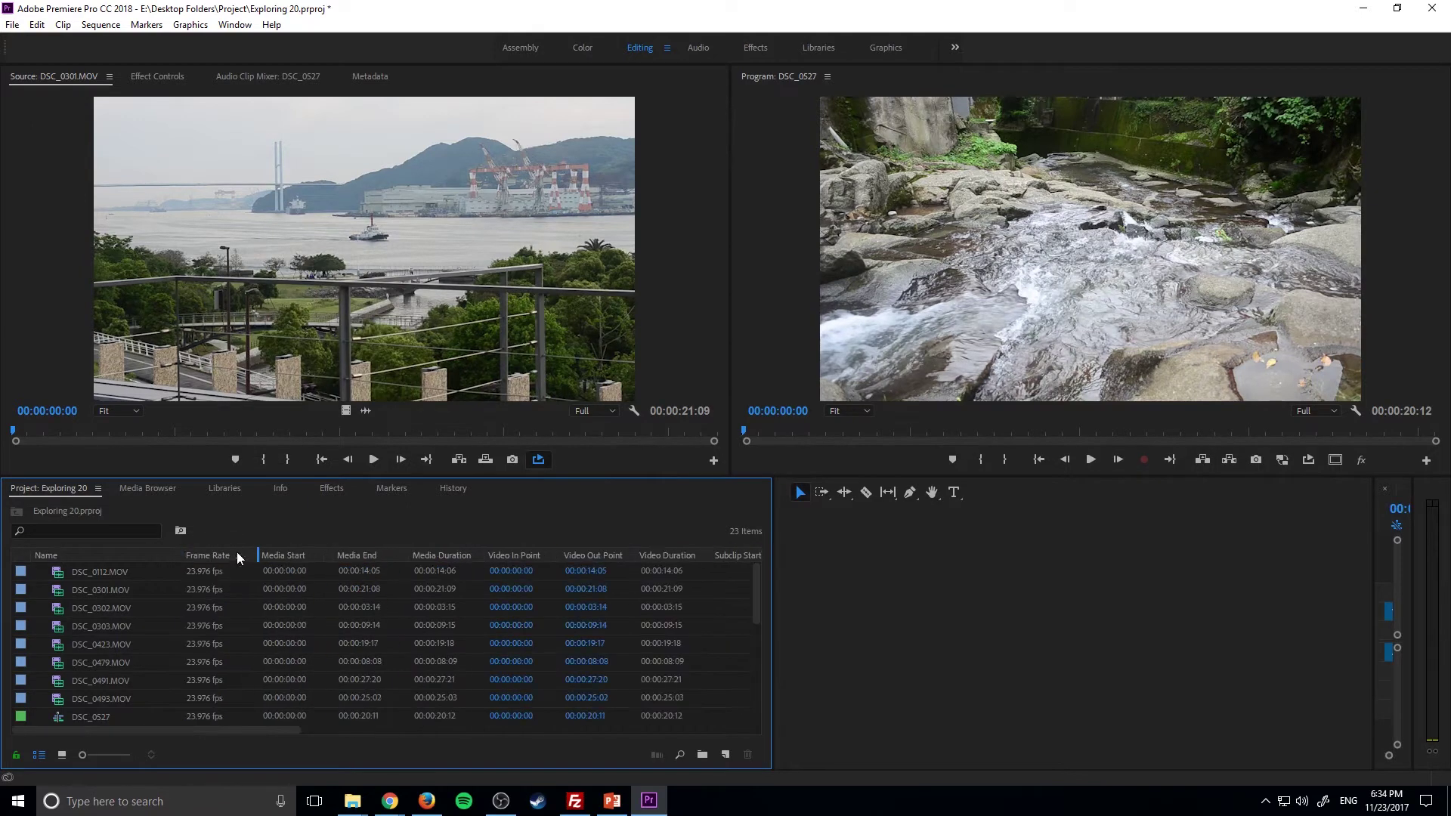
{"action": "left_click_drag", "start_coordinate": [195, 556], "coordinate": [223, 557]}
{"action": "left_click_drag", "start_coordinate": [325, 566], "coordinate": [272, 559]}
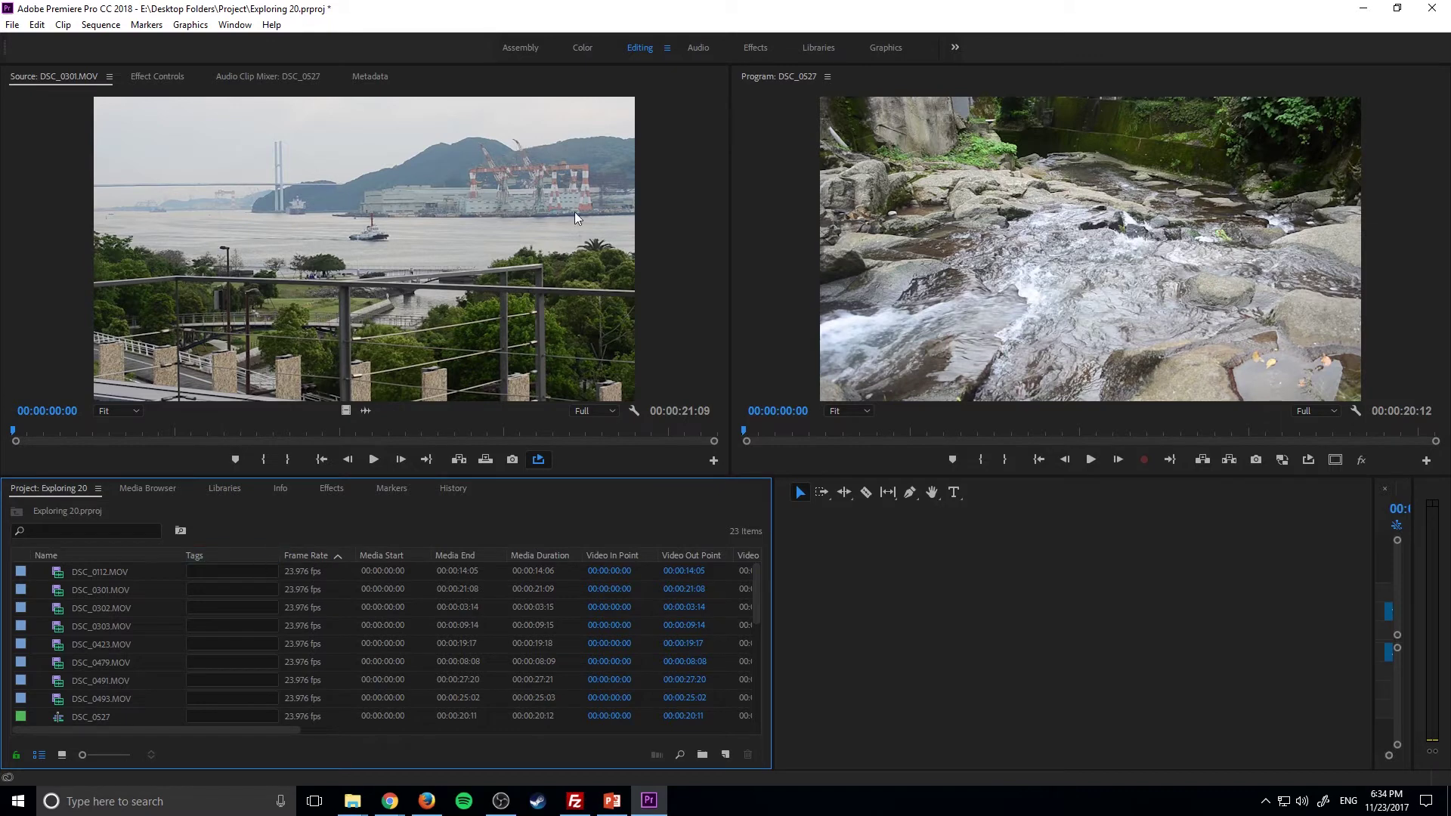
{"action": "left_click", "coordinate": [765, 50]}
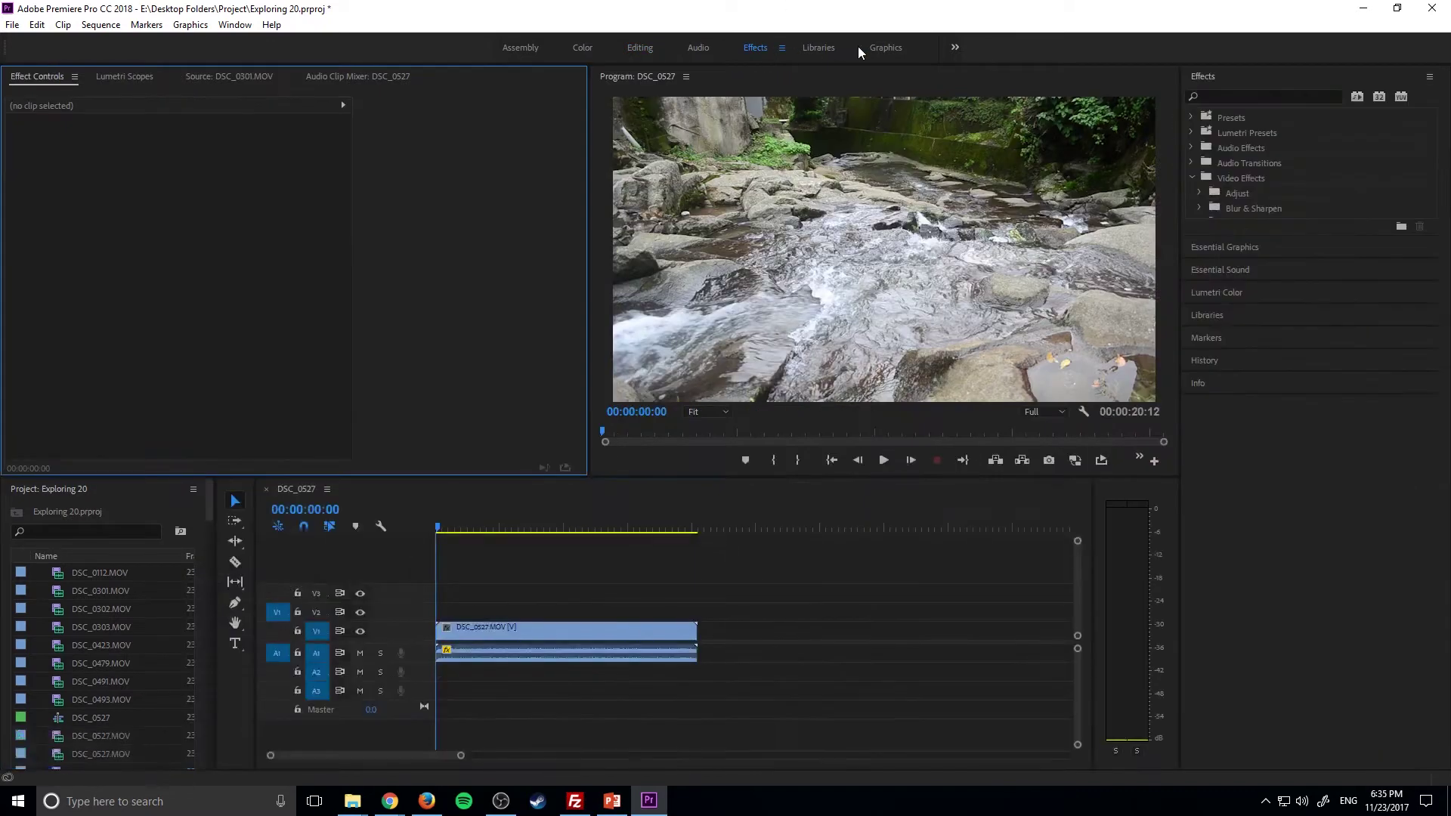
{"action": "left_click", "coordinate": [872, 53]}
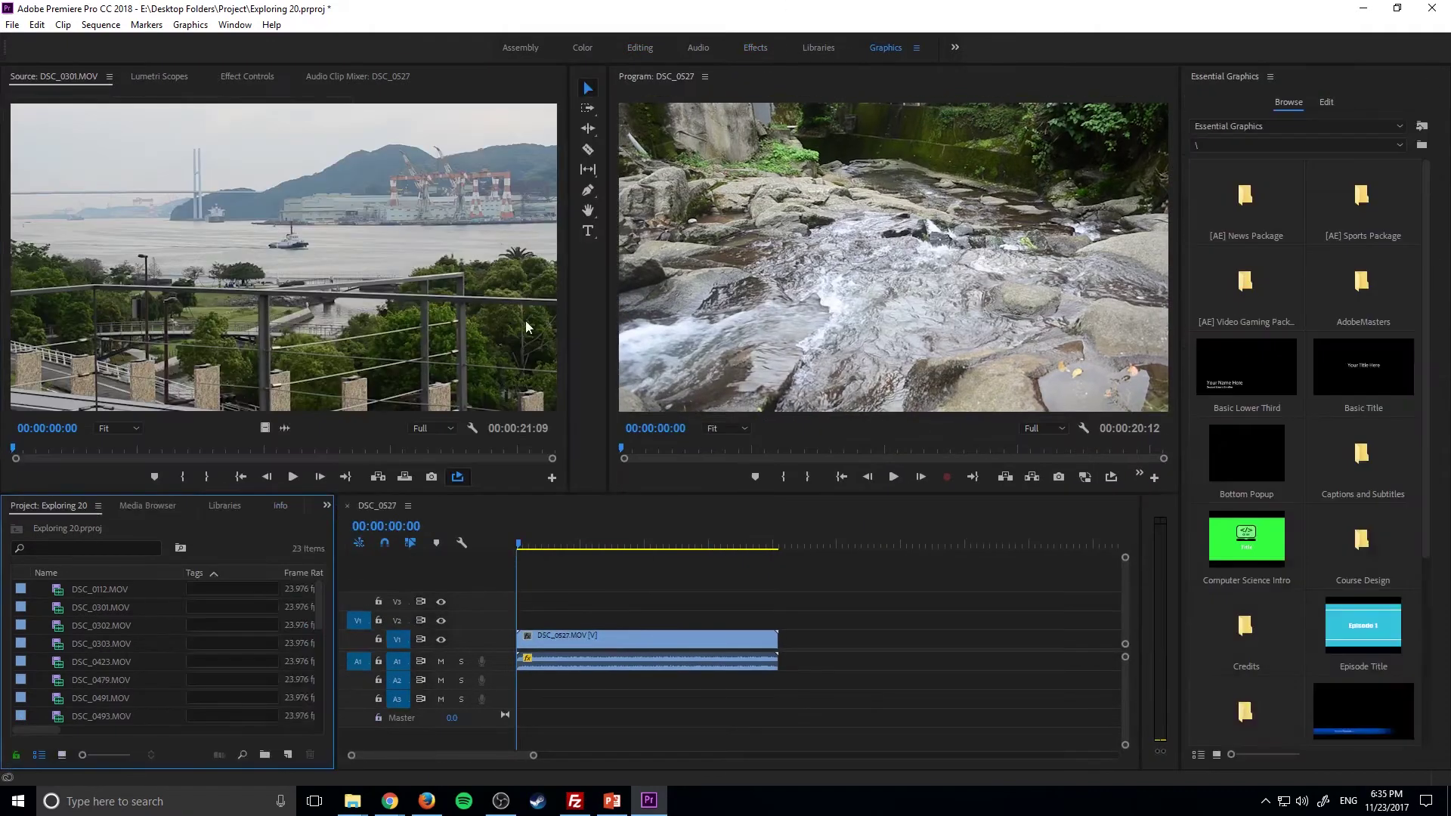
Step: Preview the DSC_0112.MOV clip and enter "Night, Dolly, Lights" as its tags
{"action": "left_click", "coordinate": [211, 585]}
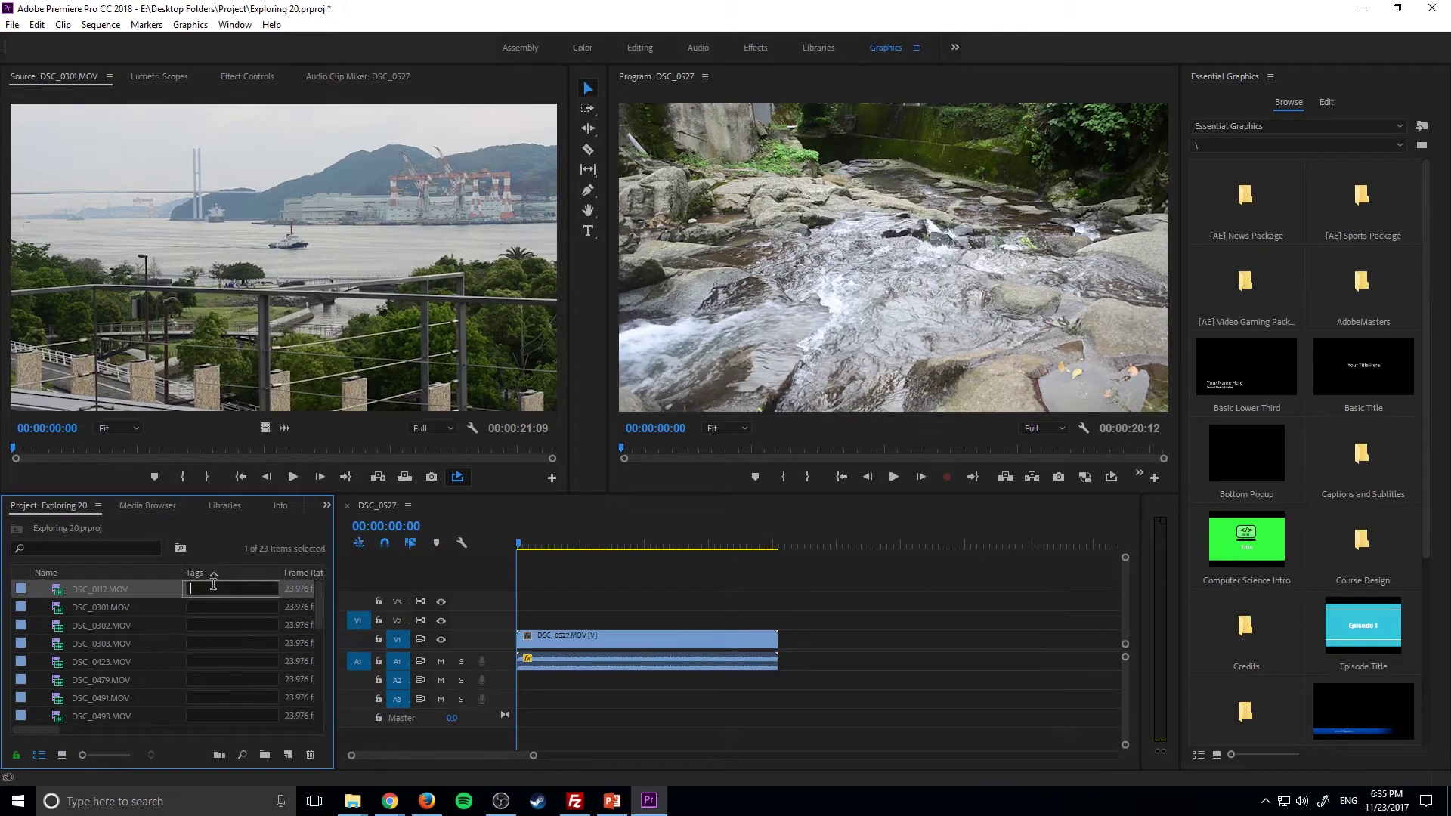
{"action": "left_click", "coordinate": [118, 590]}
{"action": "double_click", "coordinate": [60, 591]}
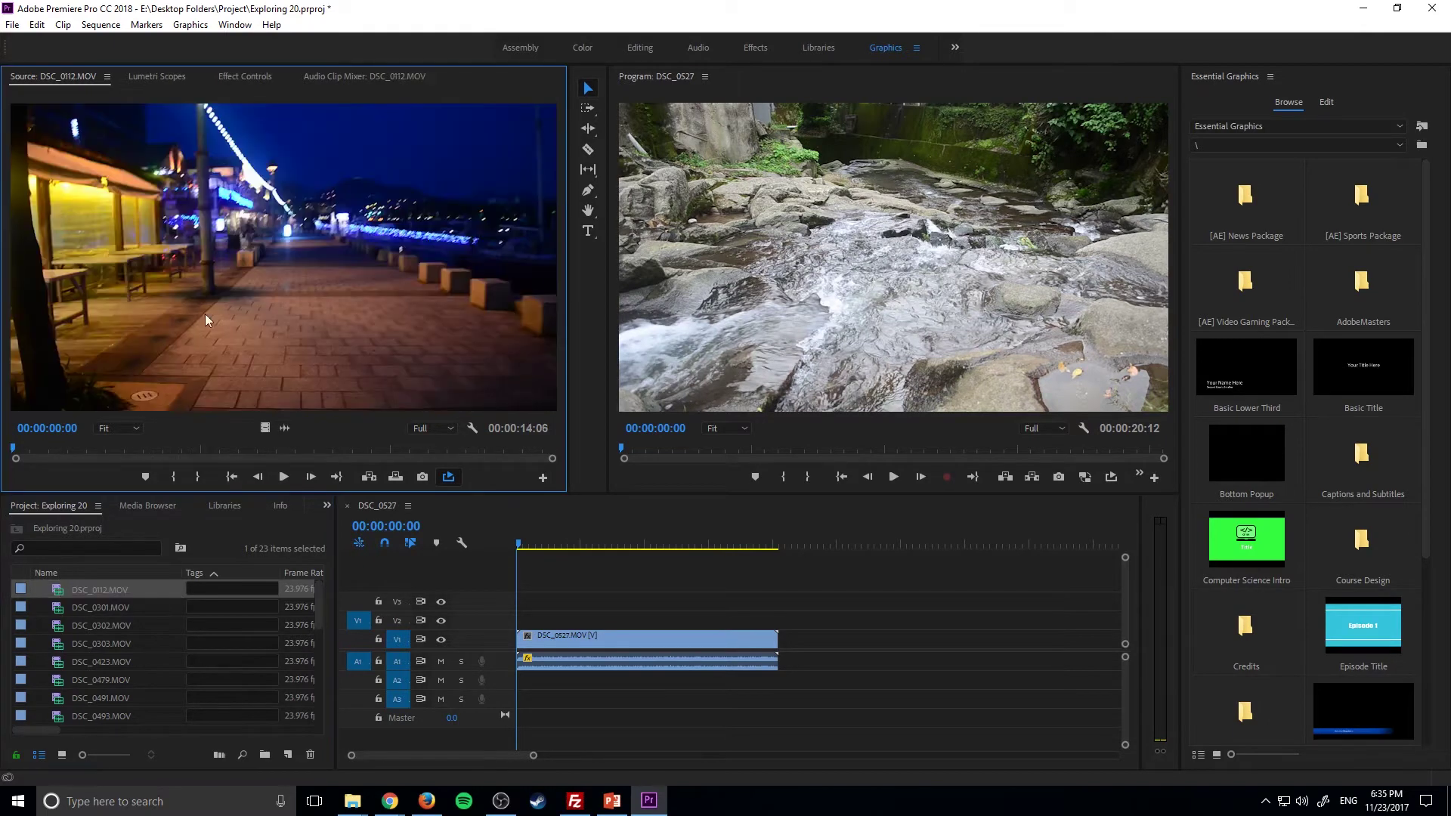
{"action": "left_click", "coordinate": [221, 588]}
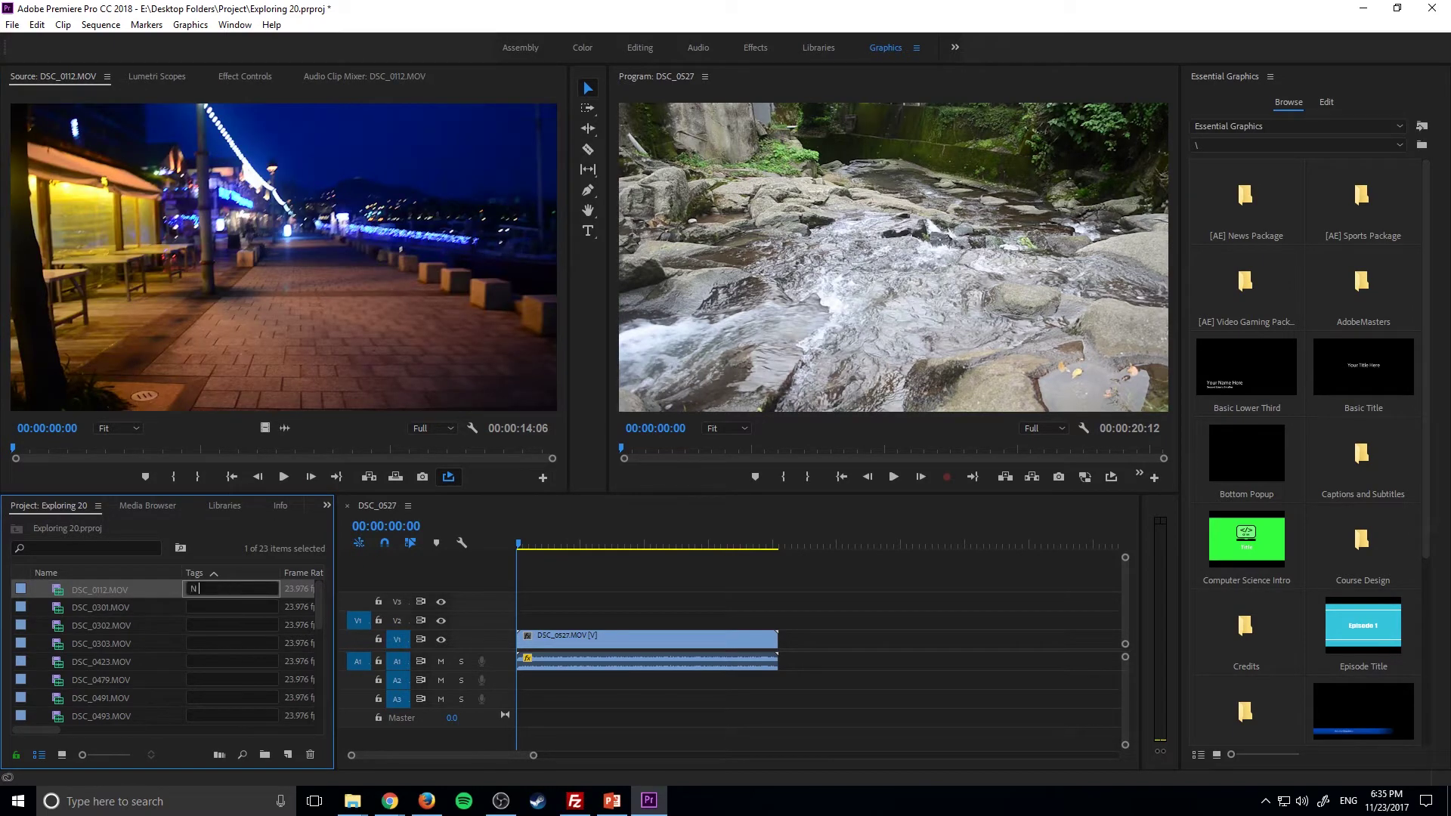
{"action": "type", "text": "Night, Dolly, Lights"}
Step: Preview DSC_0301.MOV and DSC_0302.MOV and tag each clip "Day, Stationary, Bay"
{"action": "double_click", "coordinate": [60, 614]}
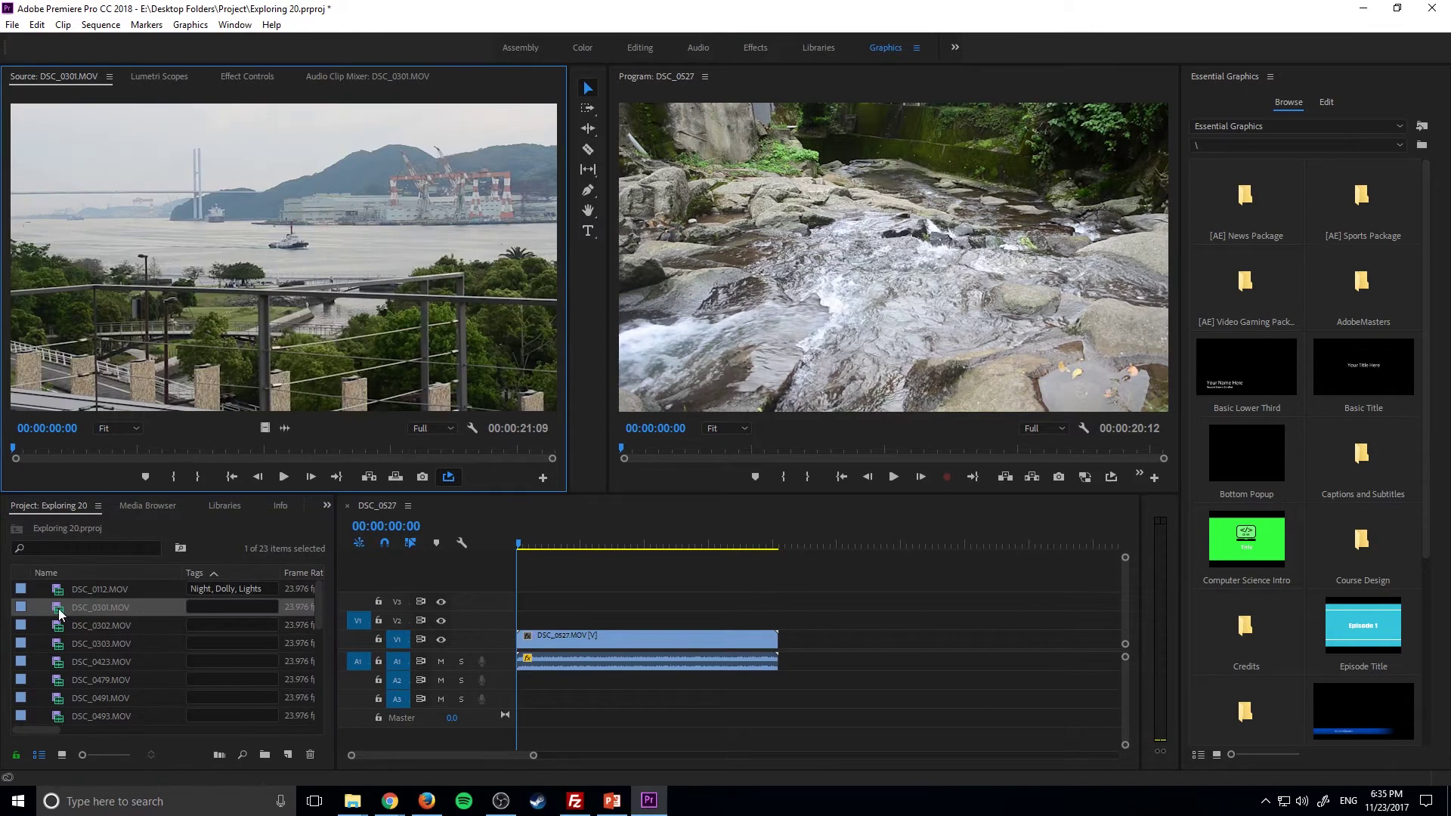
{"action": "left_click", "coordinate": [265, 614]}
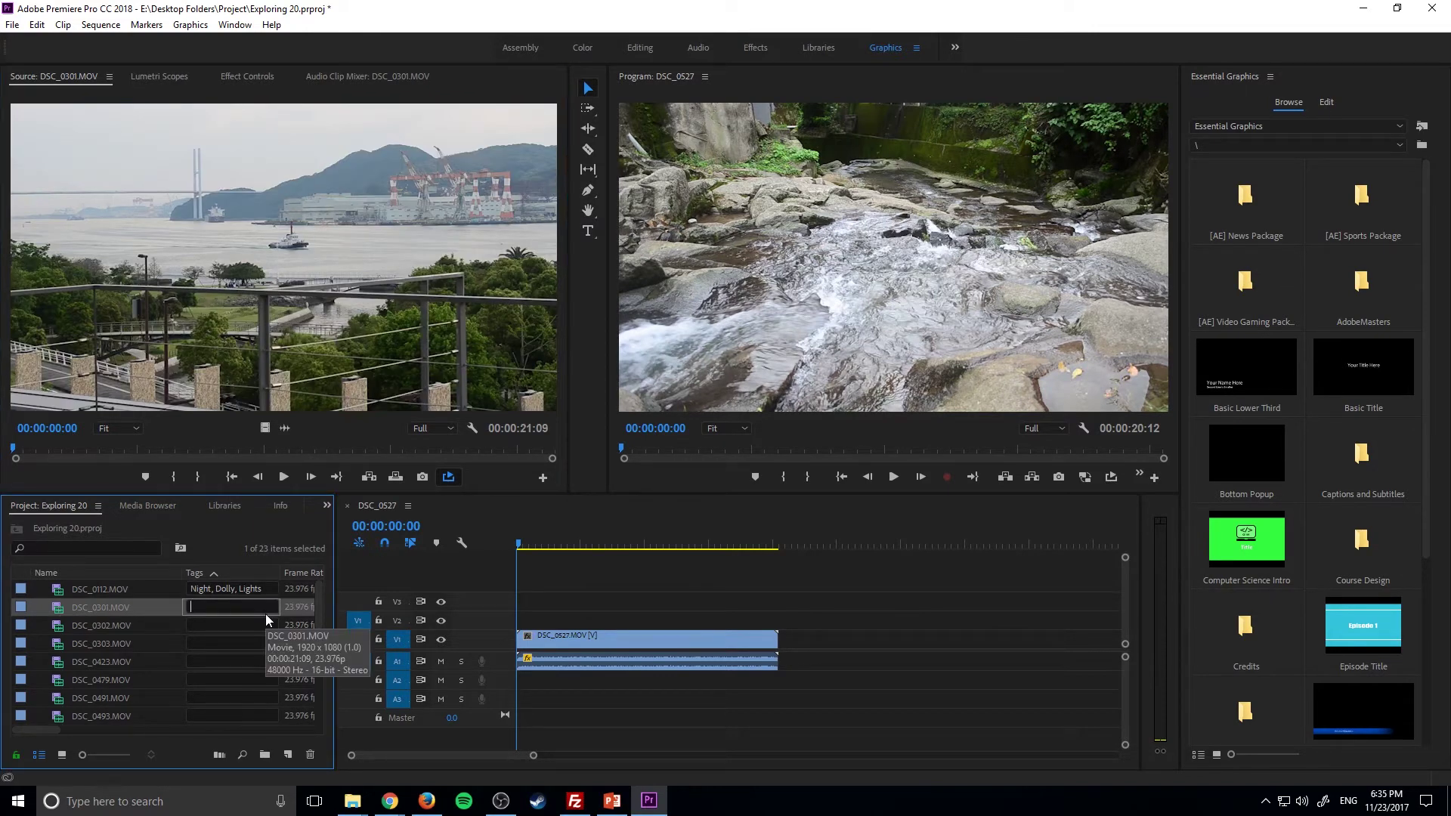
{"action": "type", "text": "Day, Stationary, Bay"}
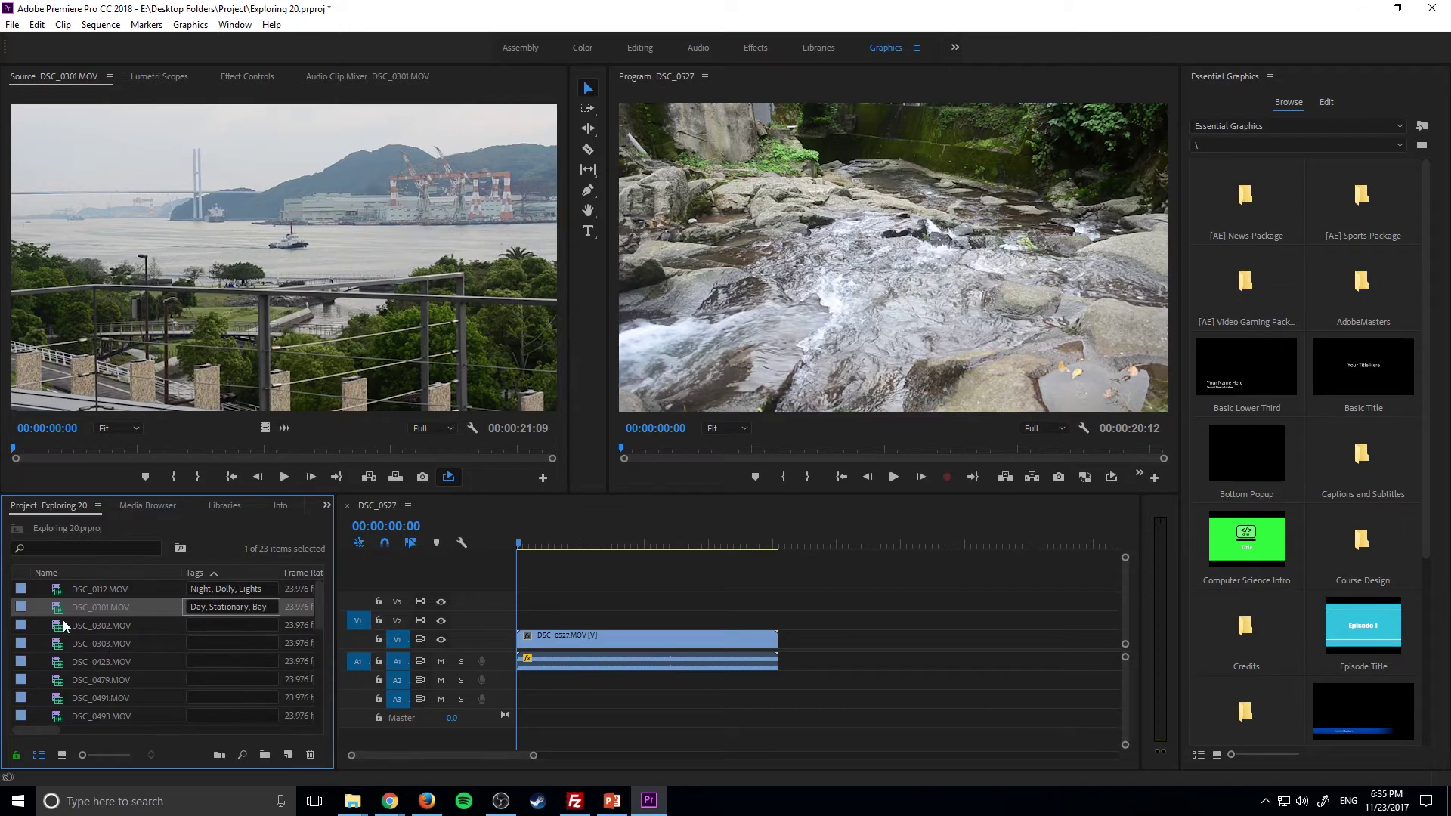
{"action": "double_click", "coordinate": [62, 623]}
{"action": "left_click", "coordinate": [210, 625]}
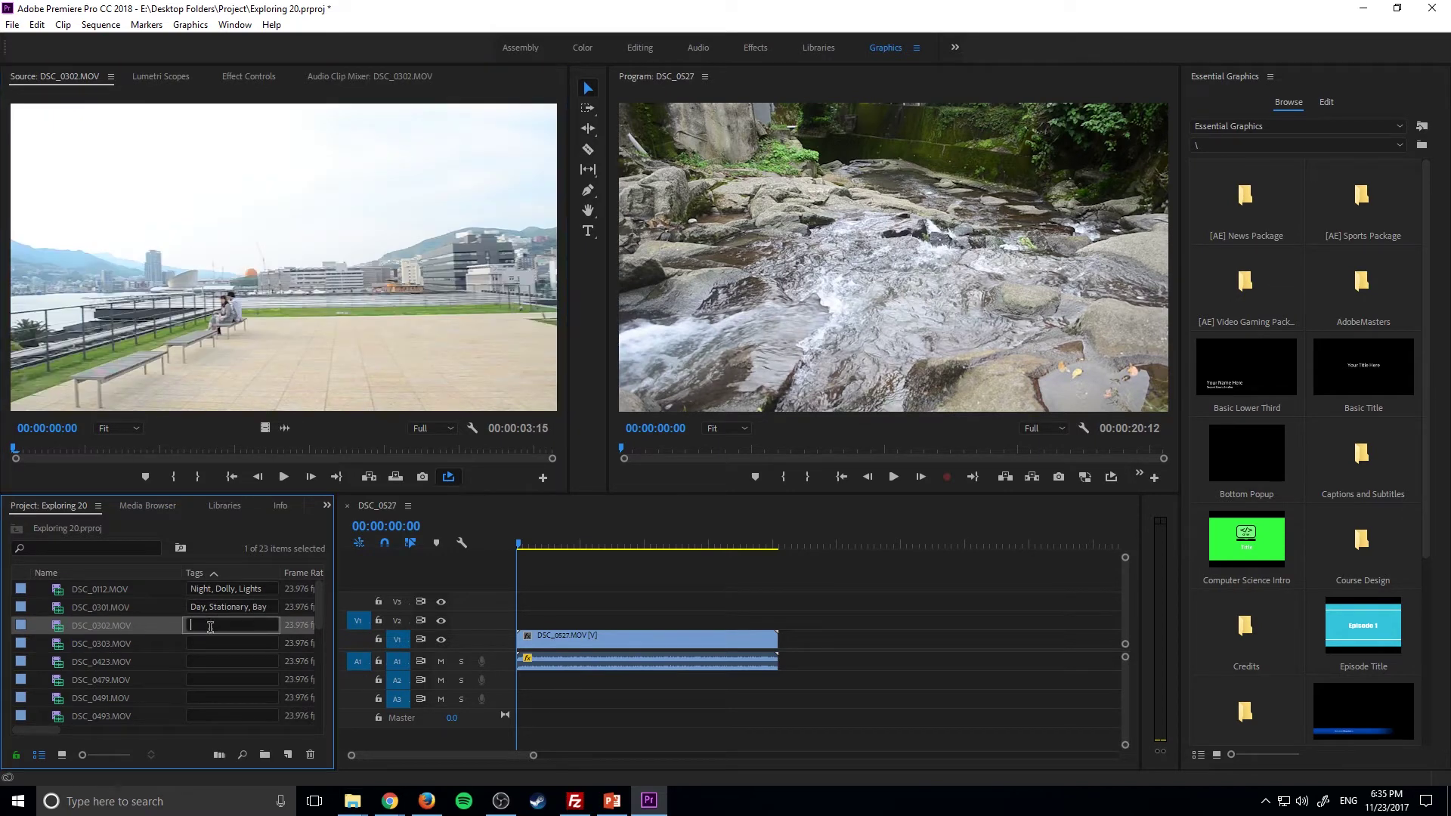
{"action": "type", "text": "Day, Stationary, Bay"}
Step: Preview the DSC_0303.MOV clip and enter "Bus, Day, Moving" as its tags
{"action": "double_click", "coordinate": [61, 648]}
{"action": "left_click", "coordinate": [214, 641]}
{"action": "type", "text": "Bus, Day, Moving"}
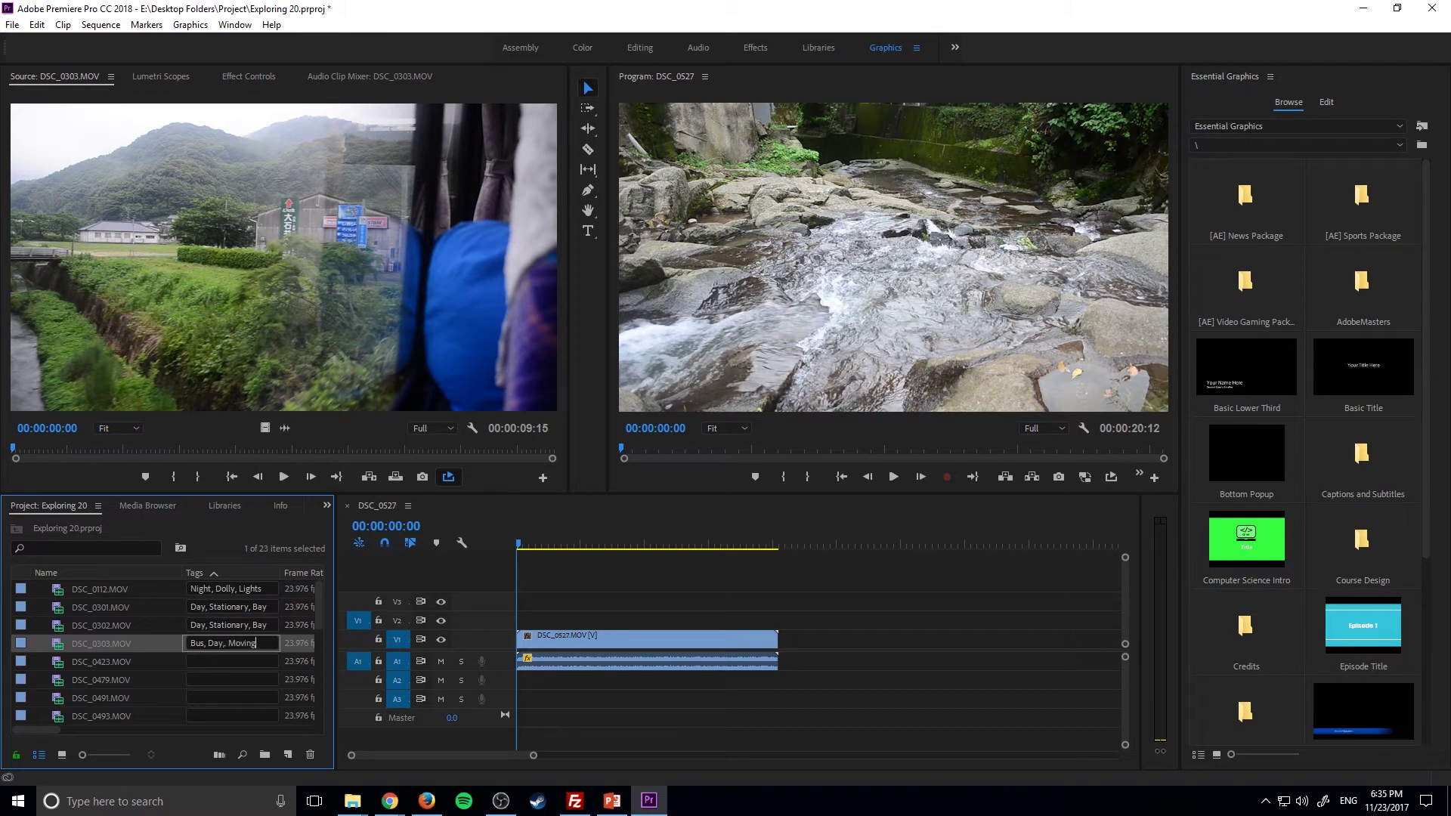
Step: Preview the DSC_0423.MOV clip and enter "Stationary, Neighborhood, Day" as its tags
{"action": "double_click", "coordinate": [30, 661]}
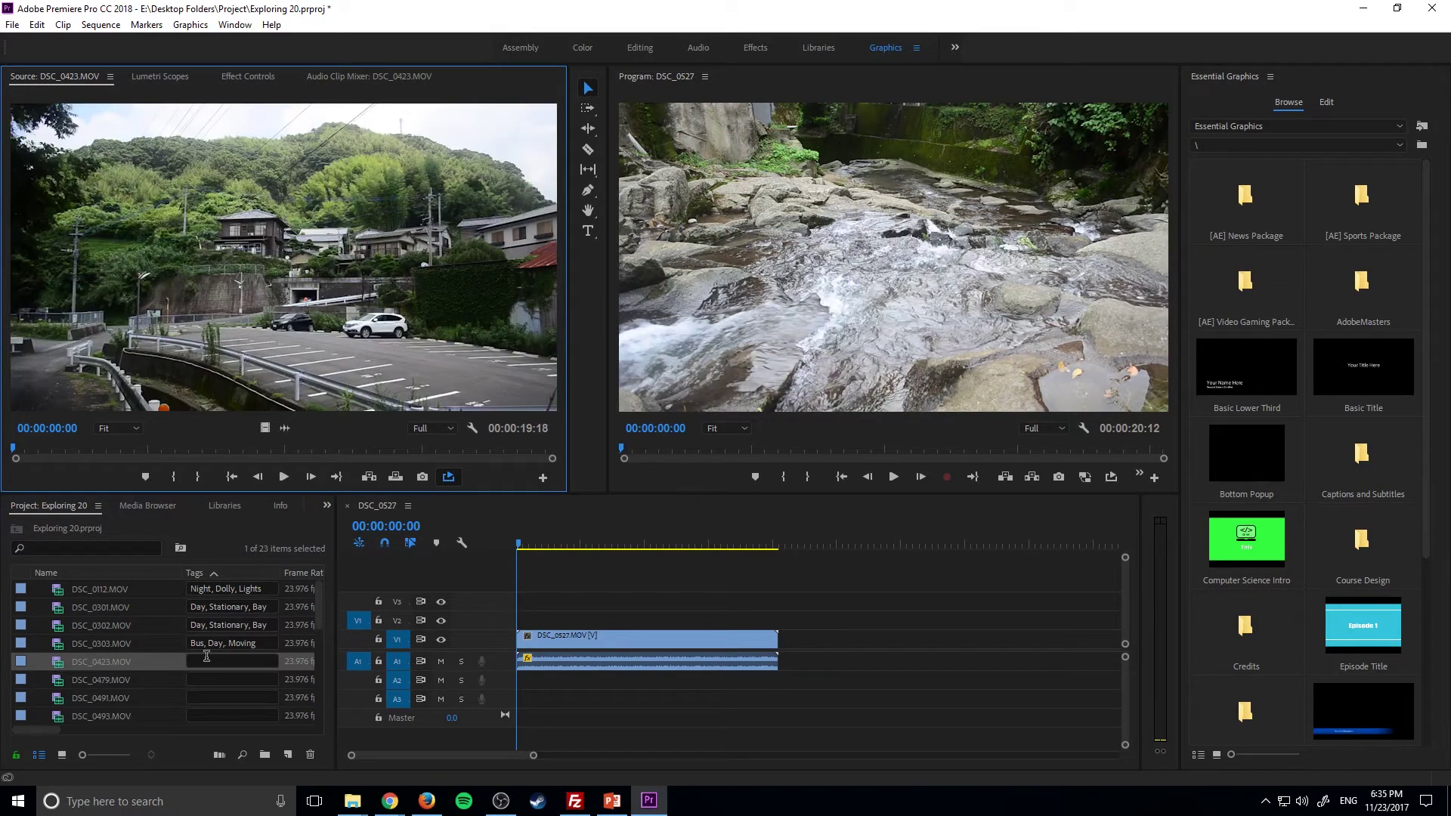
{"action": "left_click", "coordinate": [206, 656]}
{"action": "type", "text": "St"}
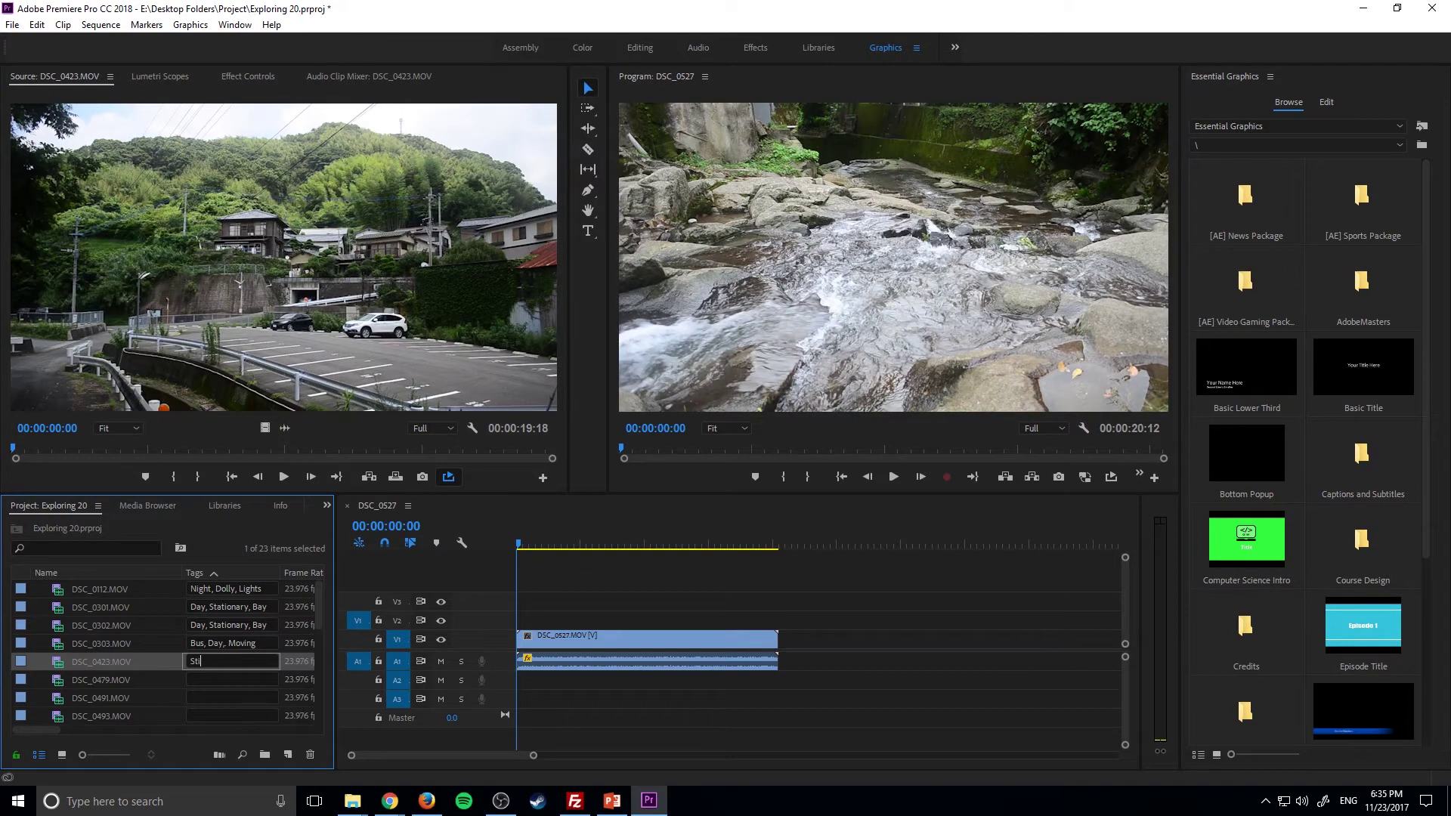
{"action": "type", "text": "ationary, N"}
{"action": "type", "text": "eighb"}
{"action": "type", "text": "orhood,"}
{"action": "type", "text": " Day,"}
{"action": "key", "text": "BackSpace"}
{"action": "left_click", "coordinate": [114, 662]}
{"action": "left_click", "coordinate": [159, 669]}
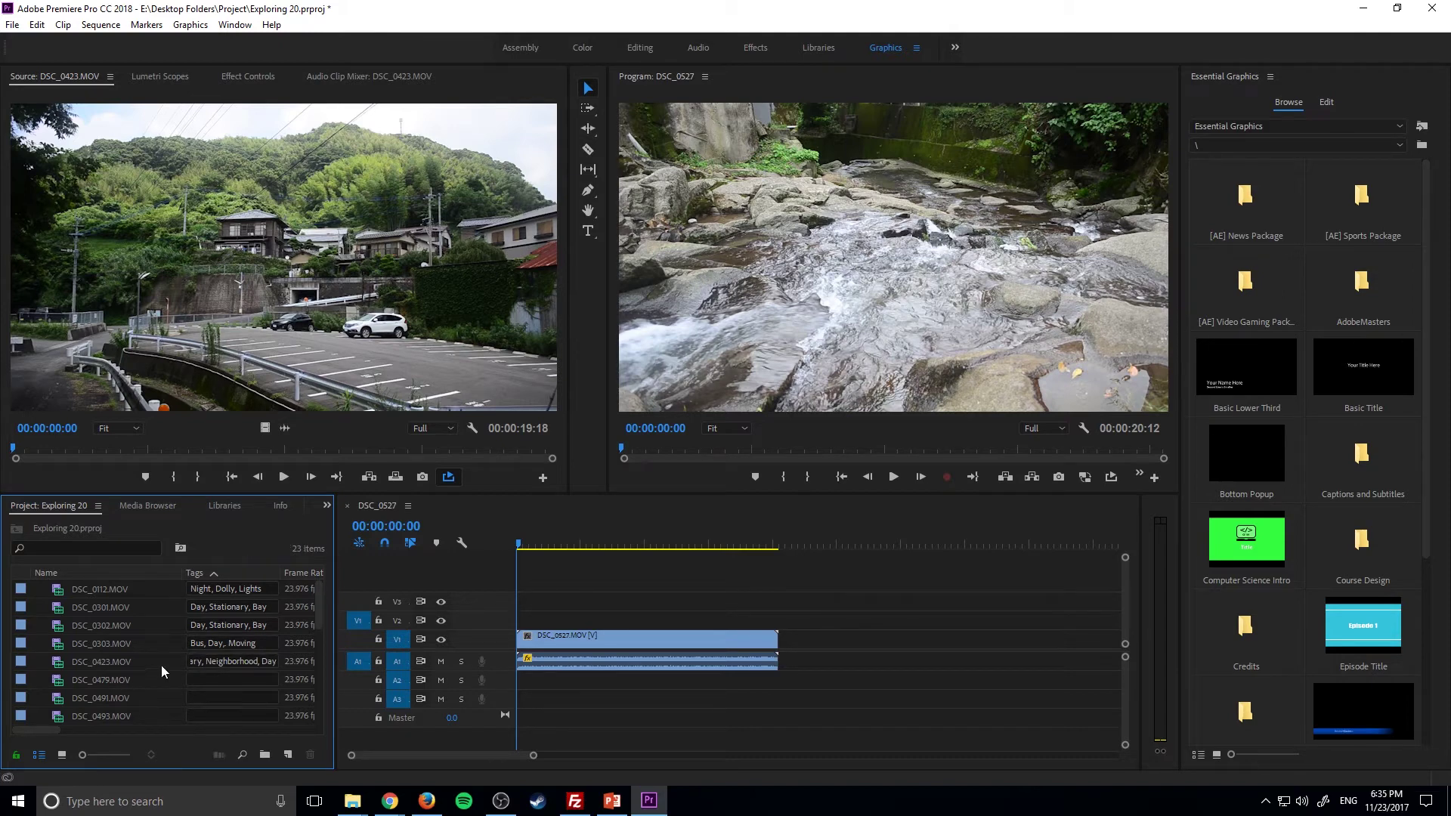
Step: Search the project's clips for the tag "day"
{"action": "scroll", "coordinate": [226, 648], "scroll_direction": "down", "scroll_amount": 2}
{"action": "scroll", "coordinate": [215, 643], "scroll_direction": "down", "scroll_amount": 6}
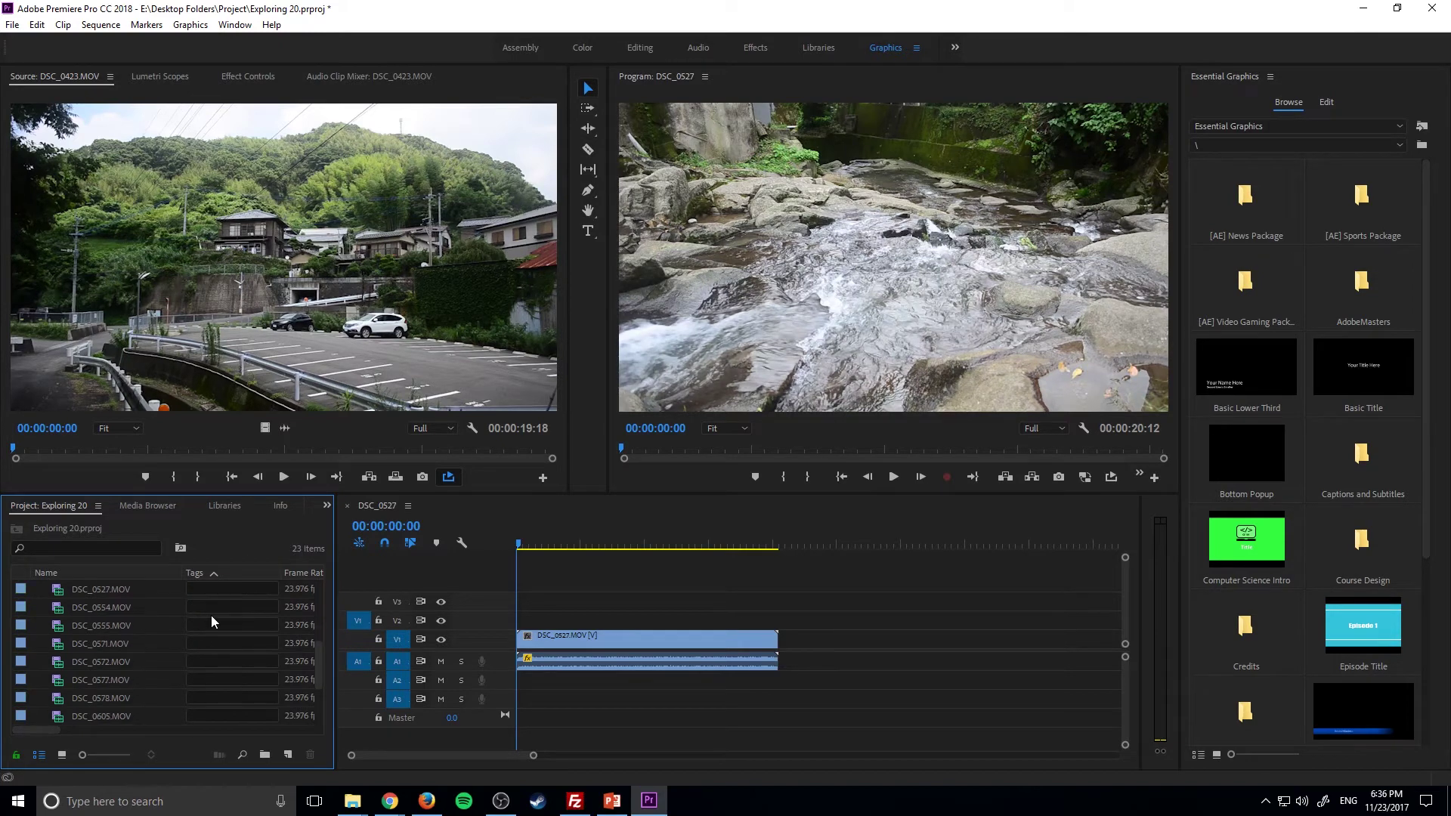
{"action": "scroll", "coordinate": [214, 624], "scroll_direction": "up", "scroll_amount": 2}
{"action": "scroll", "coordinate": [214, 625], "scroll_direction": "up", "scroll_amount": 2}
{"action": "scroll", "coordinate": [234, 633], "scroll_direction": "up", "scroll_amount": 2}
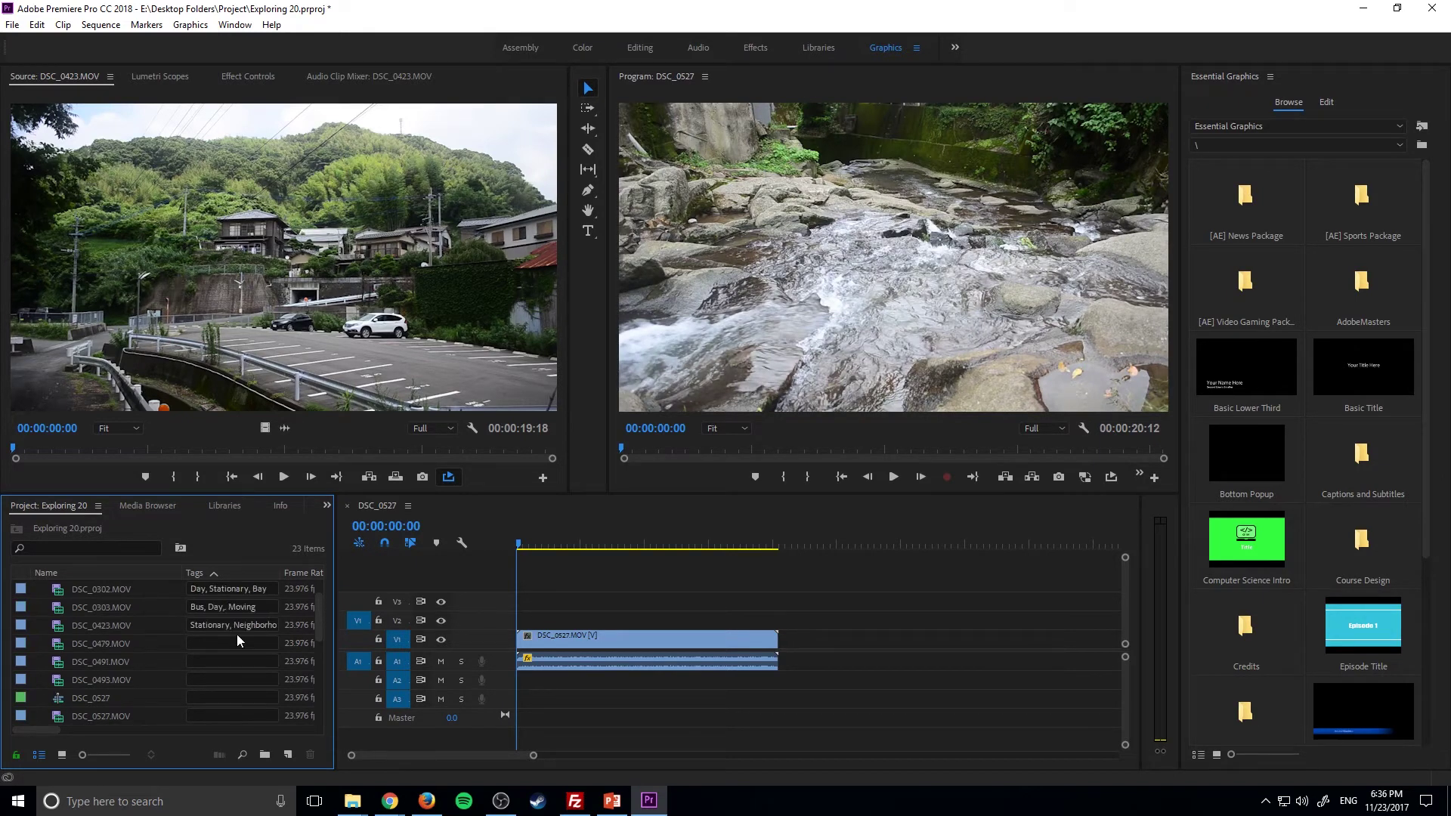
{"action": "left_click", "coordinate": [102, 546]}
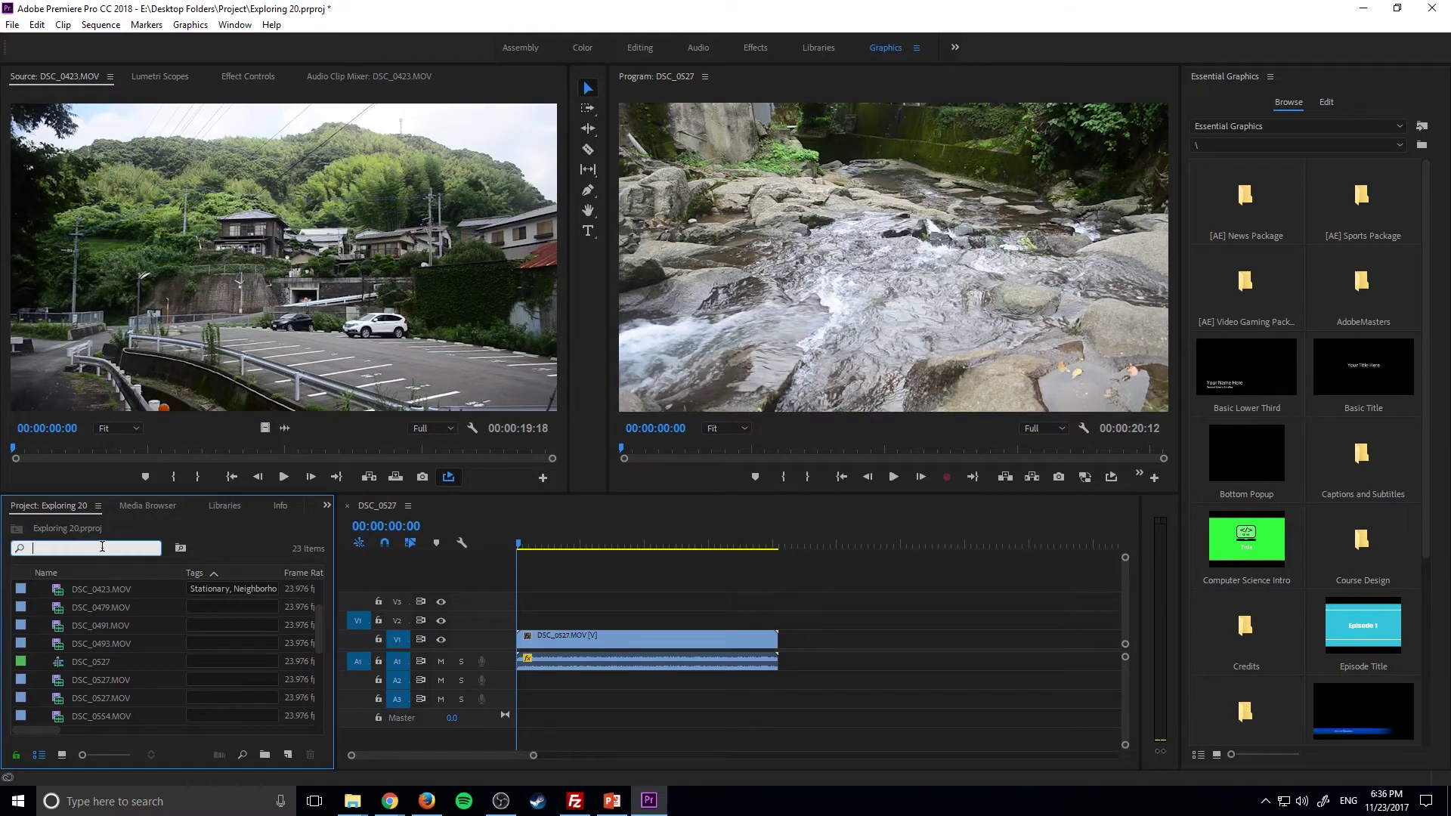
{"action": "type", "text": "day"}
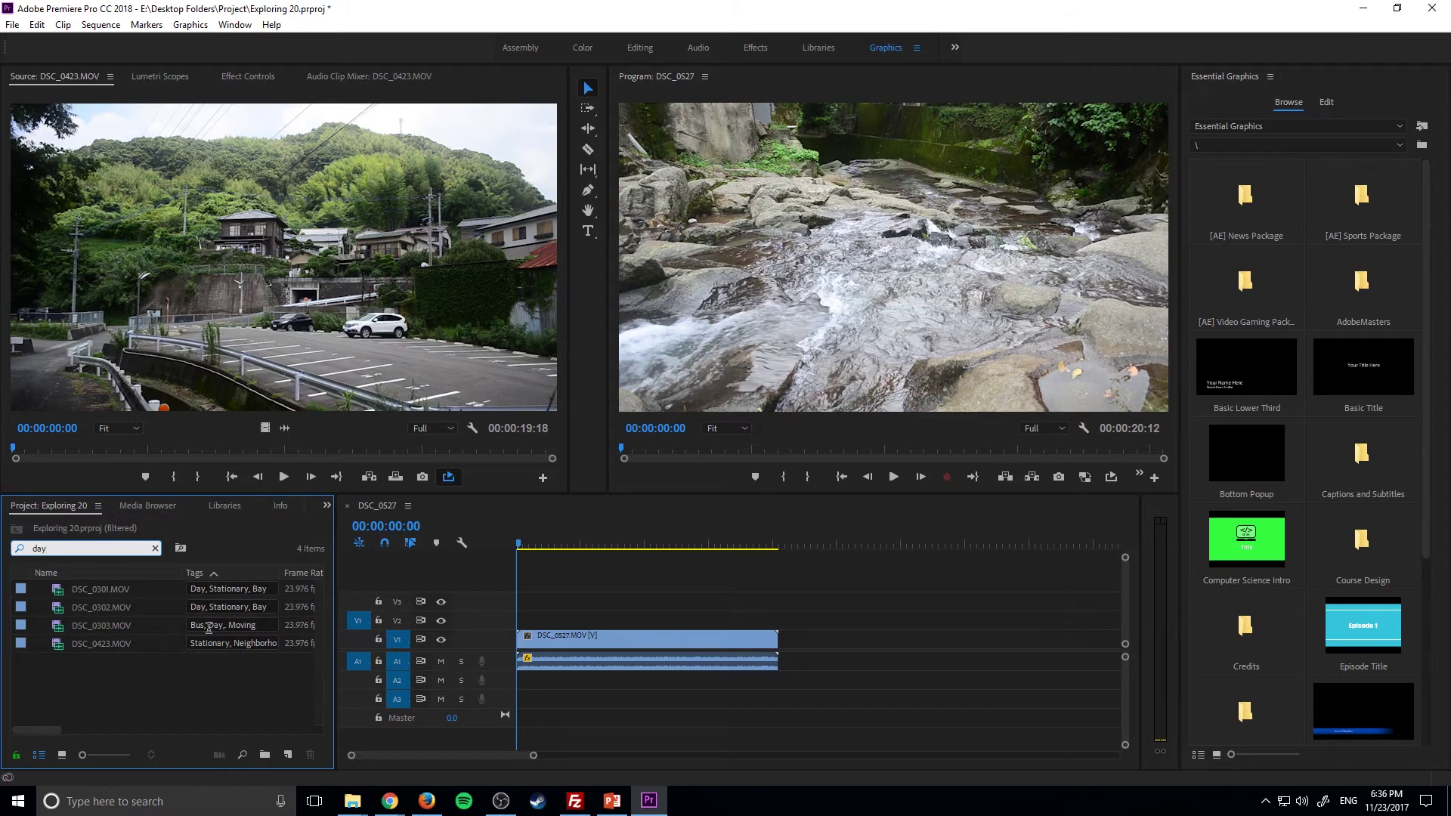
Step: Replace the project search term with "night" to filter the clips by that tag
{"action": "key", "text": "BackSpace"}
{"action": "key", "text": "BackSpace"}
{"action": "key", "text": "BackSpace"}
{"action": "type", "text": "night"}
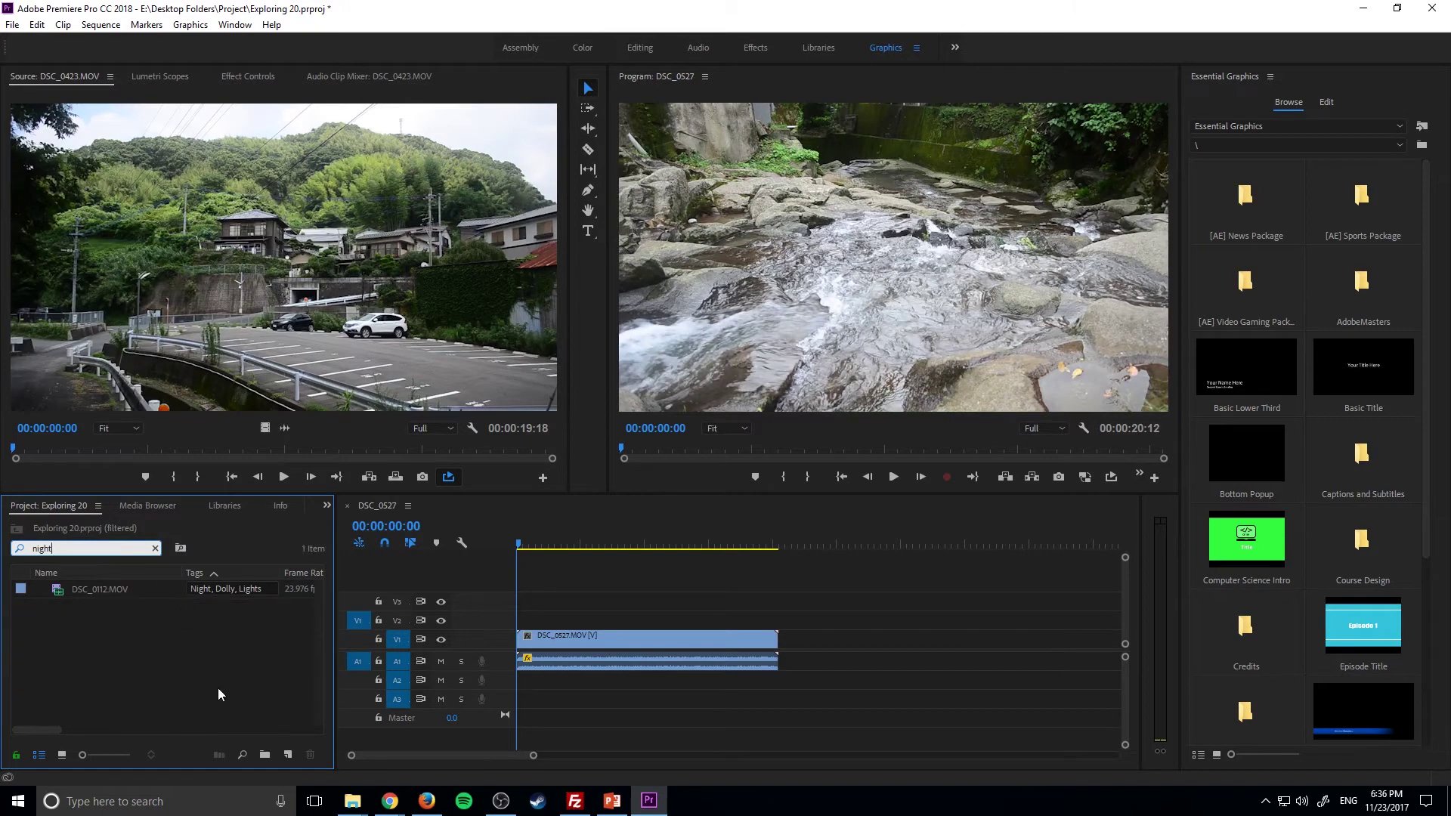
Step: Change the project search to "stationary" to filter for clips with that tag
{"action": "key", "text": "BackSpace"}
{"action": "key", "text": "BackSpace"}
{"action": "key", "text": "BackSpace"}
{"action": "key", "text": "BackSpace"}
{"action": "key", "text": "BackSpace"}
{"action": "type", "text": "stationary"}
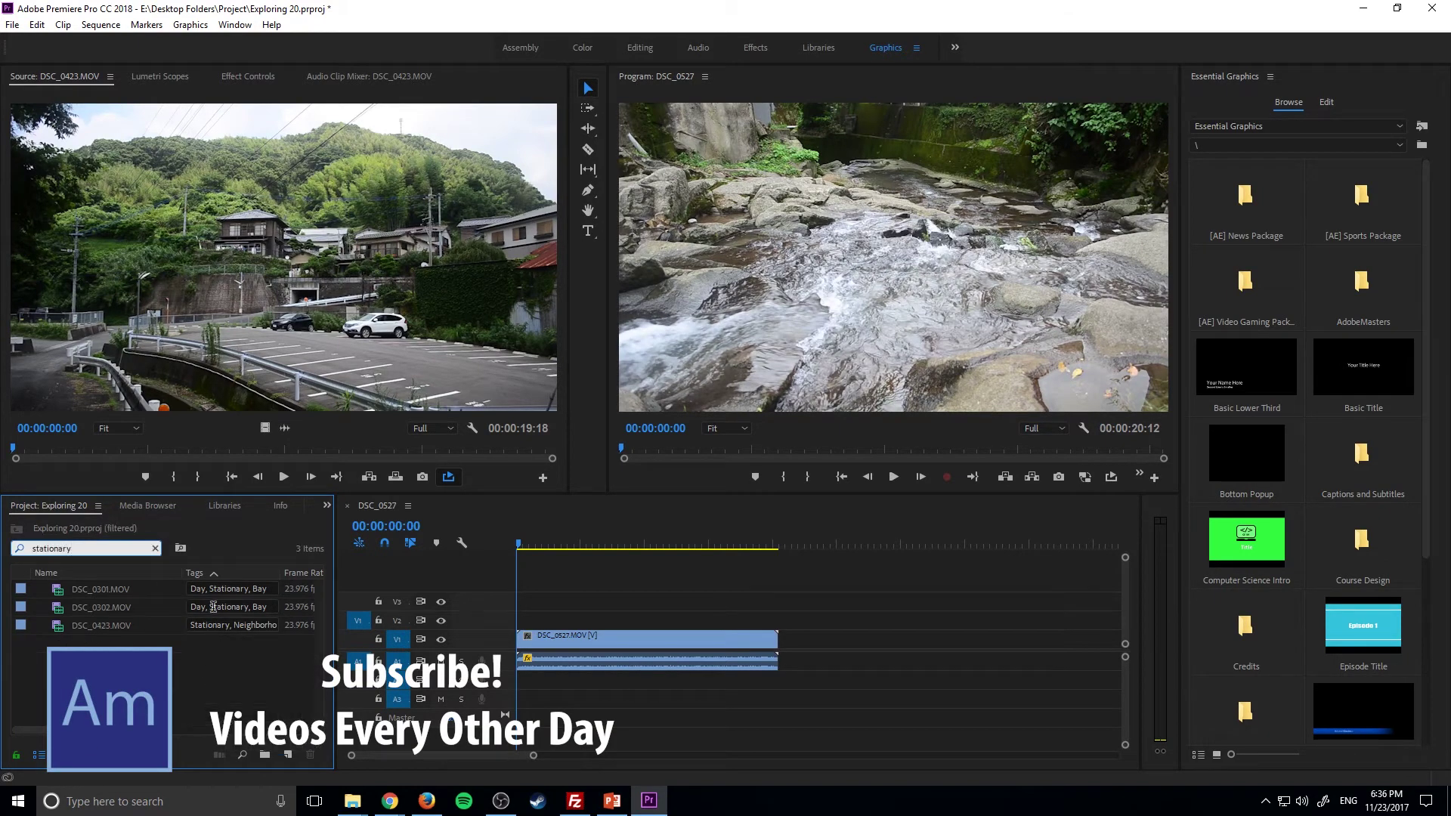
Step: Filter the project's clips by the tag "moving" instead of "stationary"
{"action": "key", "text": "BackSpace"}
{"action": "key", "text": "BackSpace"}
{"action": "key", "text": "BackSpace"}
{"action": "key", "text": "BackSpace"}
{"action": "key", "text": "BackSpace"}
{"action": "key", "text": "BackSpace"}
{"action": "key", "text": "BackSpace"}
{"action": "key", "text": "BackSpace"}
{"action": "key", "text": "BackSpace"}
{"action": "key", "text": "BackSpace"}
{"action": "type", "text": "moving"}
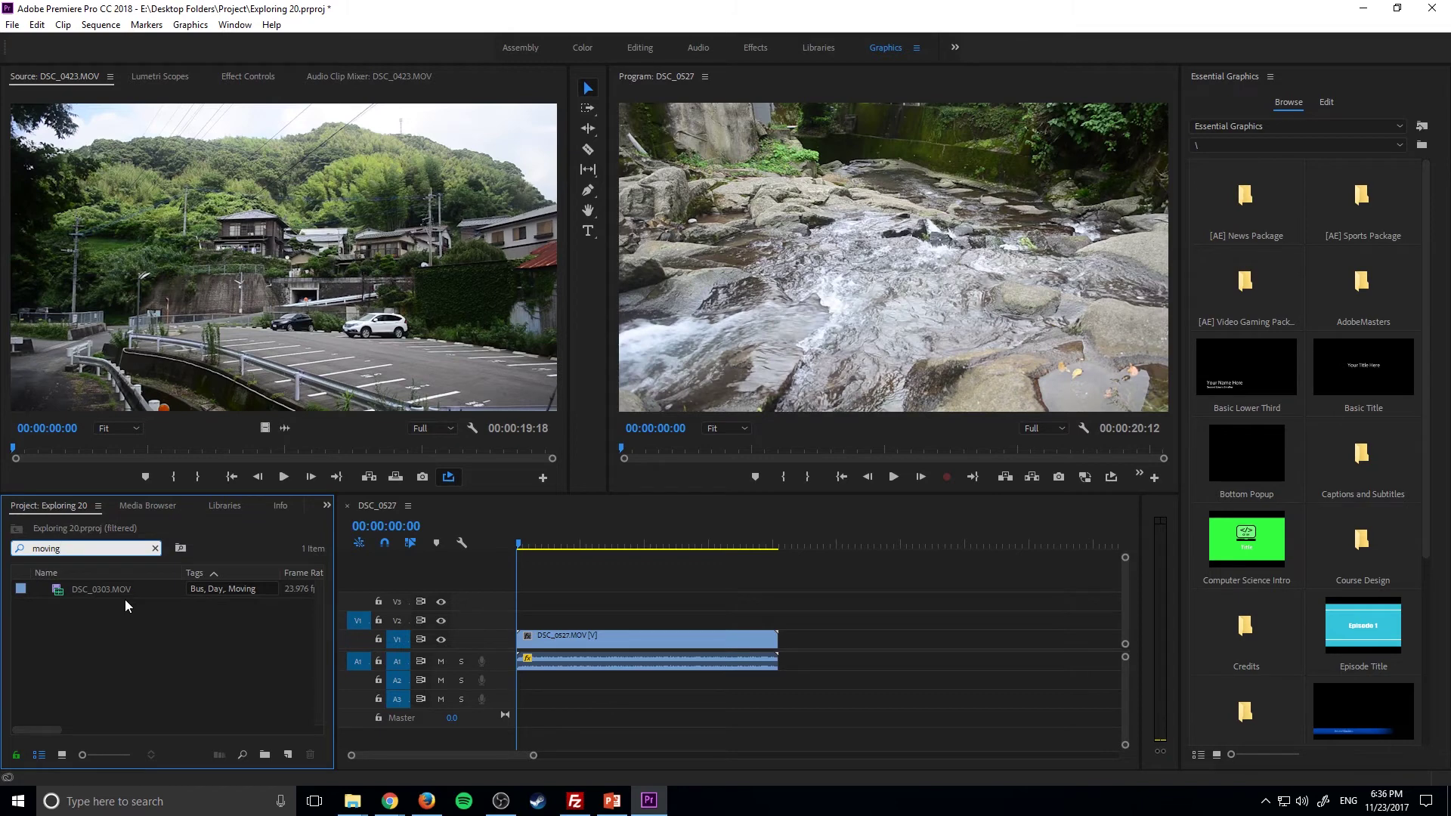
Step: Search the project's clips for the tag "bus" and clear the search term
{"action": "key", "text": "ctrl+a"}
{"action": "type", "text": "bus"}
{"action": "key", "text": "ctrl+a"}
{"action": "key", "text": "BackSpace"}
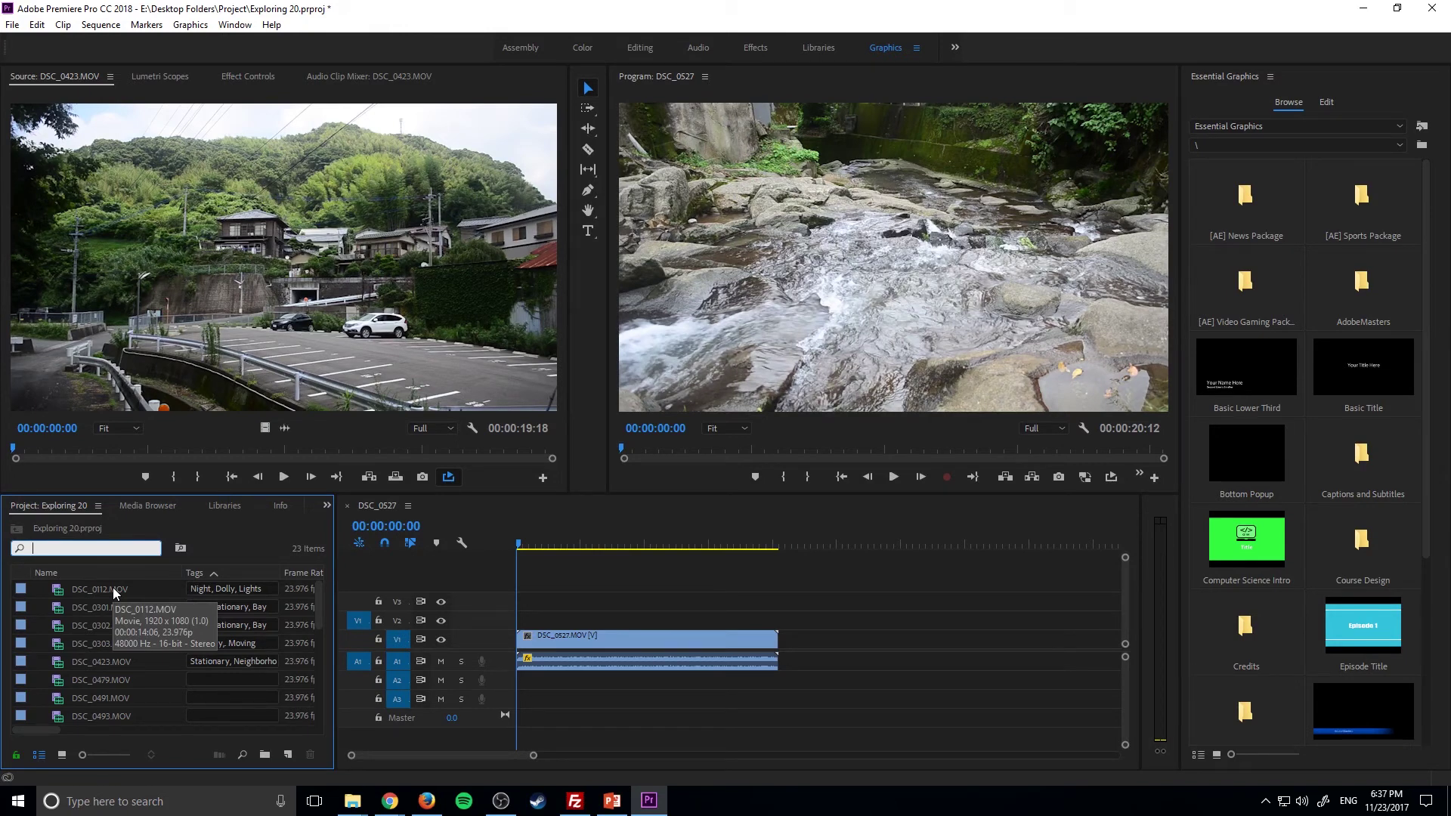
Step: Create a search bin from the project items matching "day" and collapse it in the list
{"action": "type", "text": "day"}
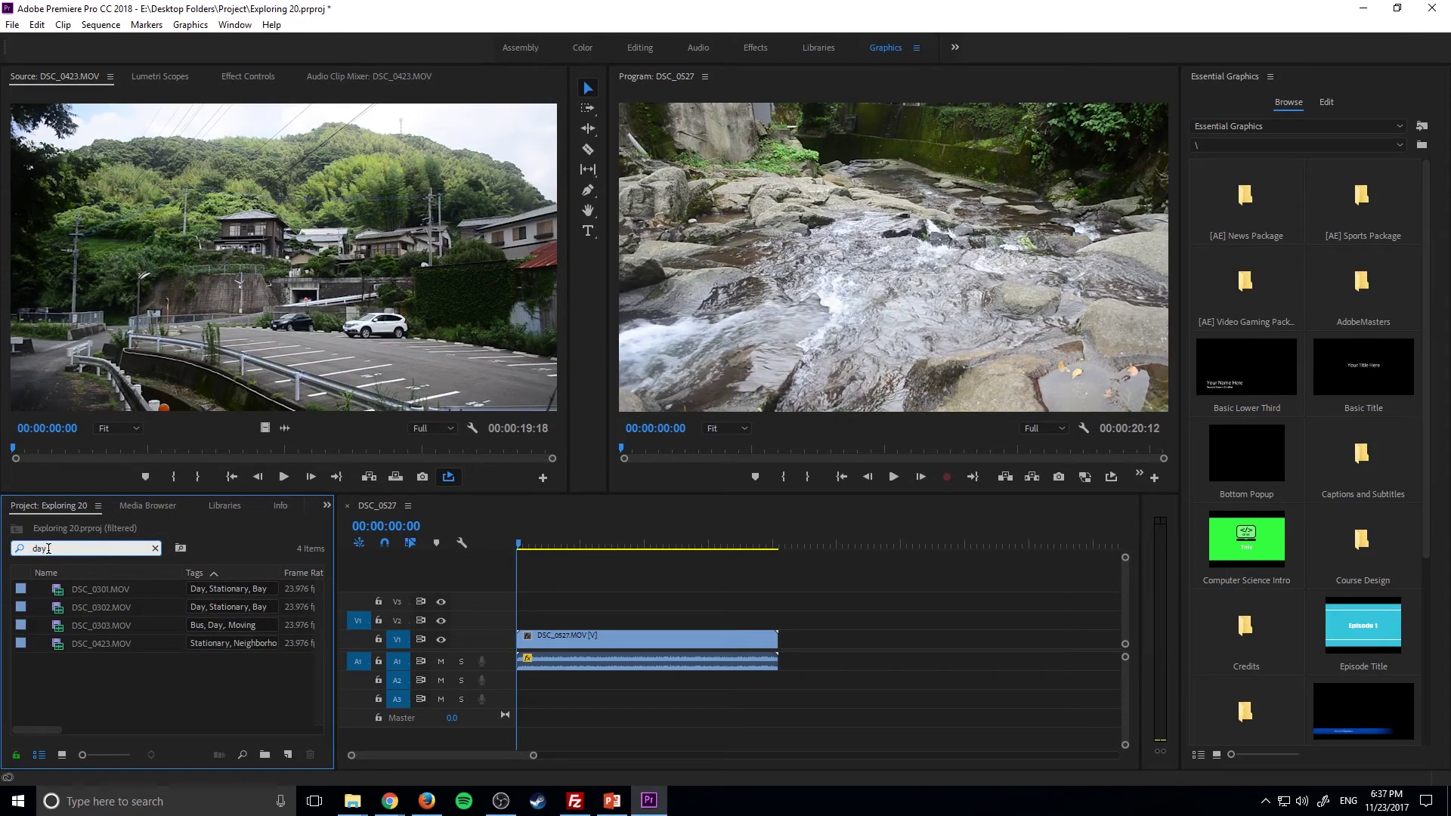
{"action": "left_click", "coordinate": [179, 548]}
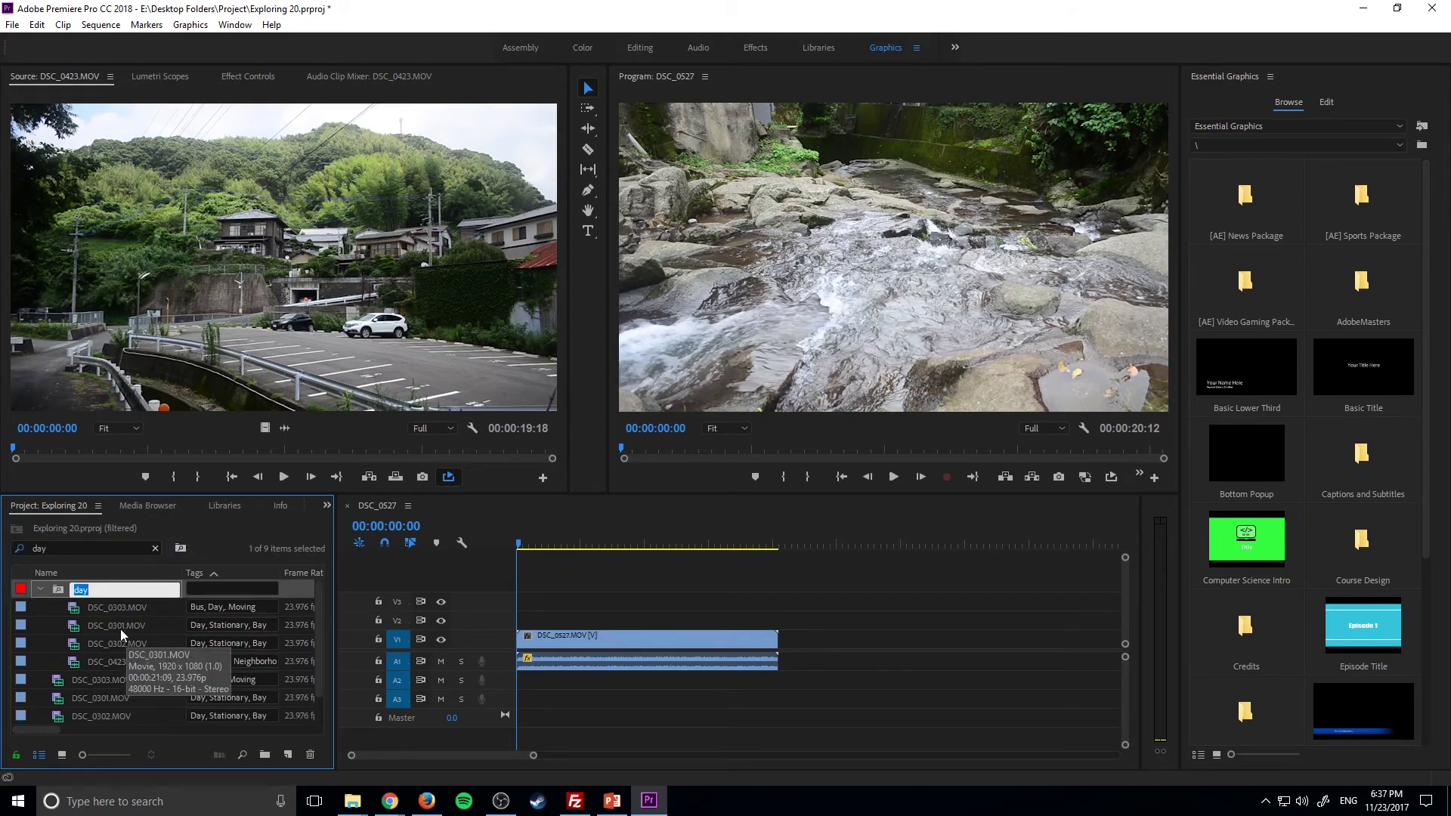
{"action": "left_click", "coordinate": [40, 588]}
{"action": "left_click", "coordinate": [107, 683]}
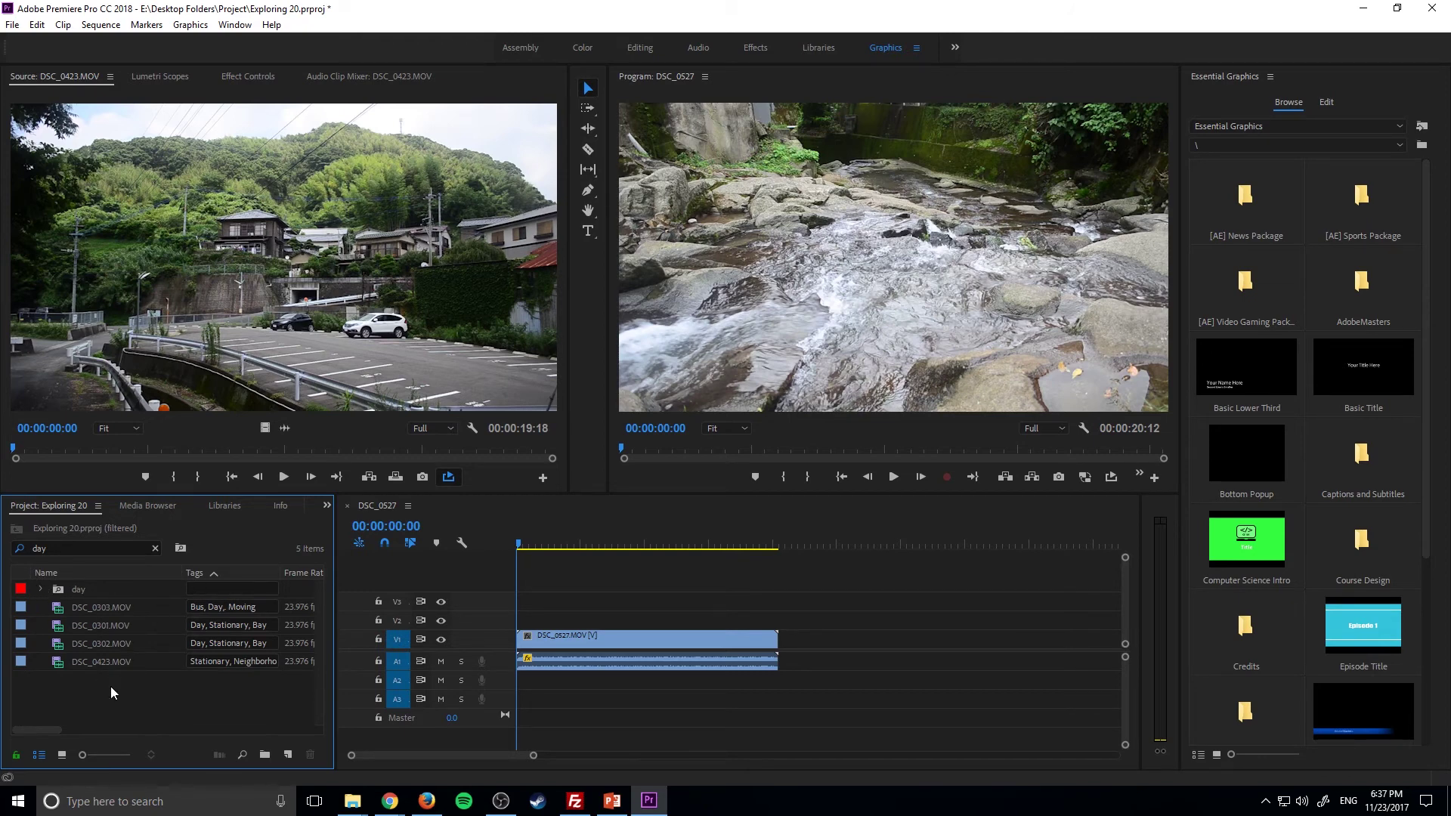
Step: Clear the "day" search filter and expand the day search bin in the full project list
{"action": "left_click", "coordinate": [44, 587]}
{"action": "scroll", "coordinate": [116, 629], "scroll_direction": "down", "scroll_amount": 1}
{"action": "scroll", "coordinate": [117, 633], "scroll_direction": "up", "scroll_amount": 1}
{"action": "left_click", "coordinate": [155, 548]}
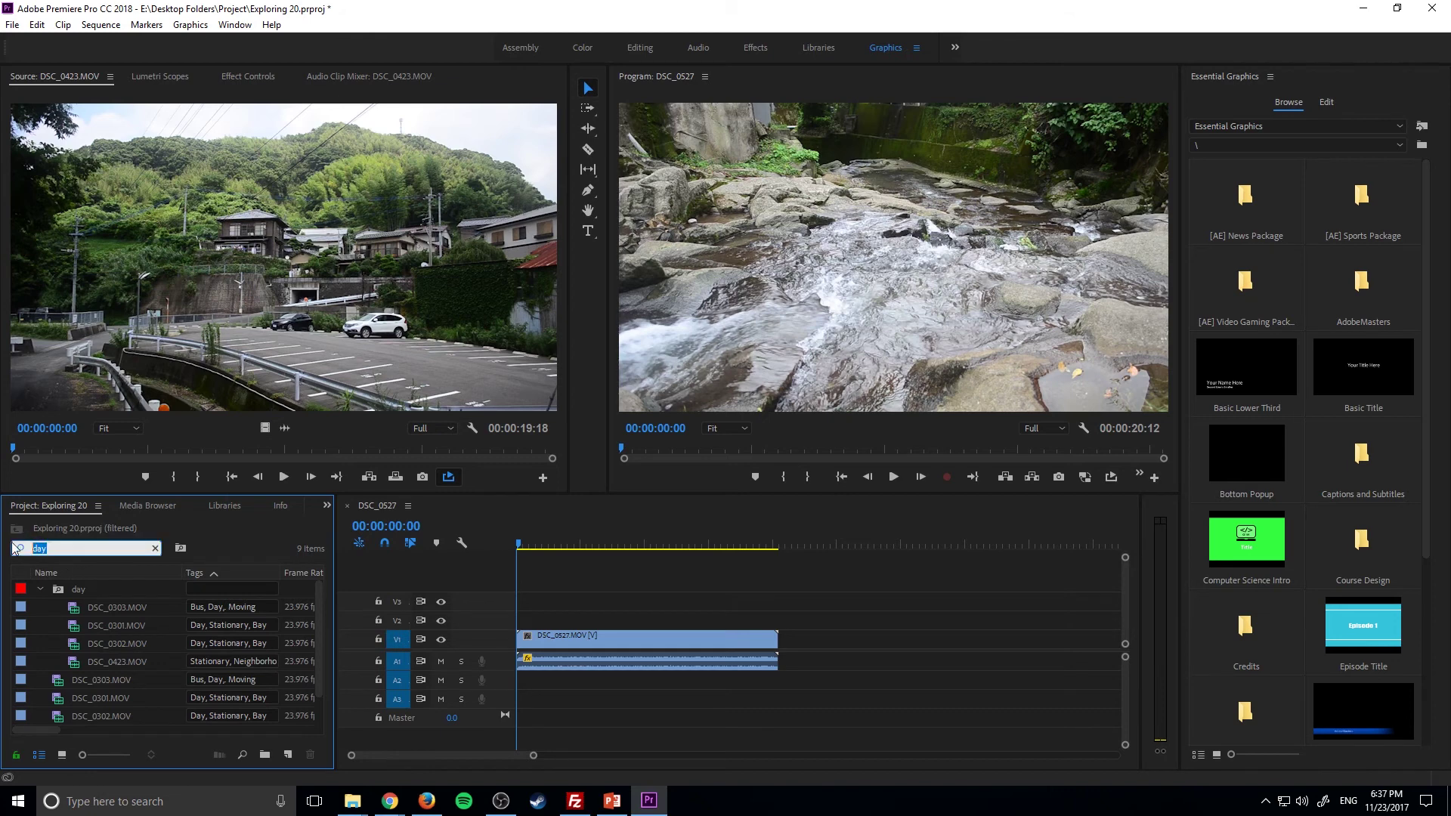
{"action": "left_click", "coordinate": [41, 593]}
{"action": "scroll", "coordinate": [128, 632], "scroll_direction": "down", "scroll_amount": 5}
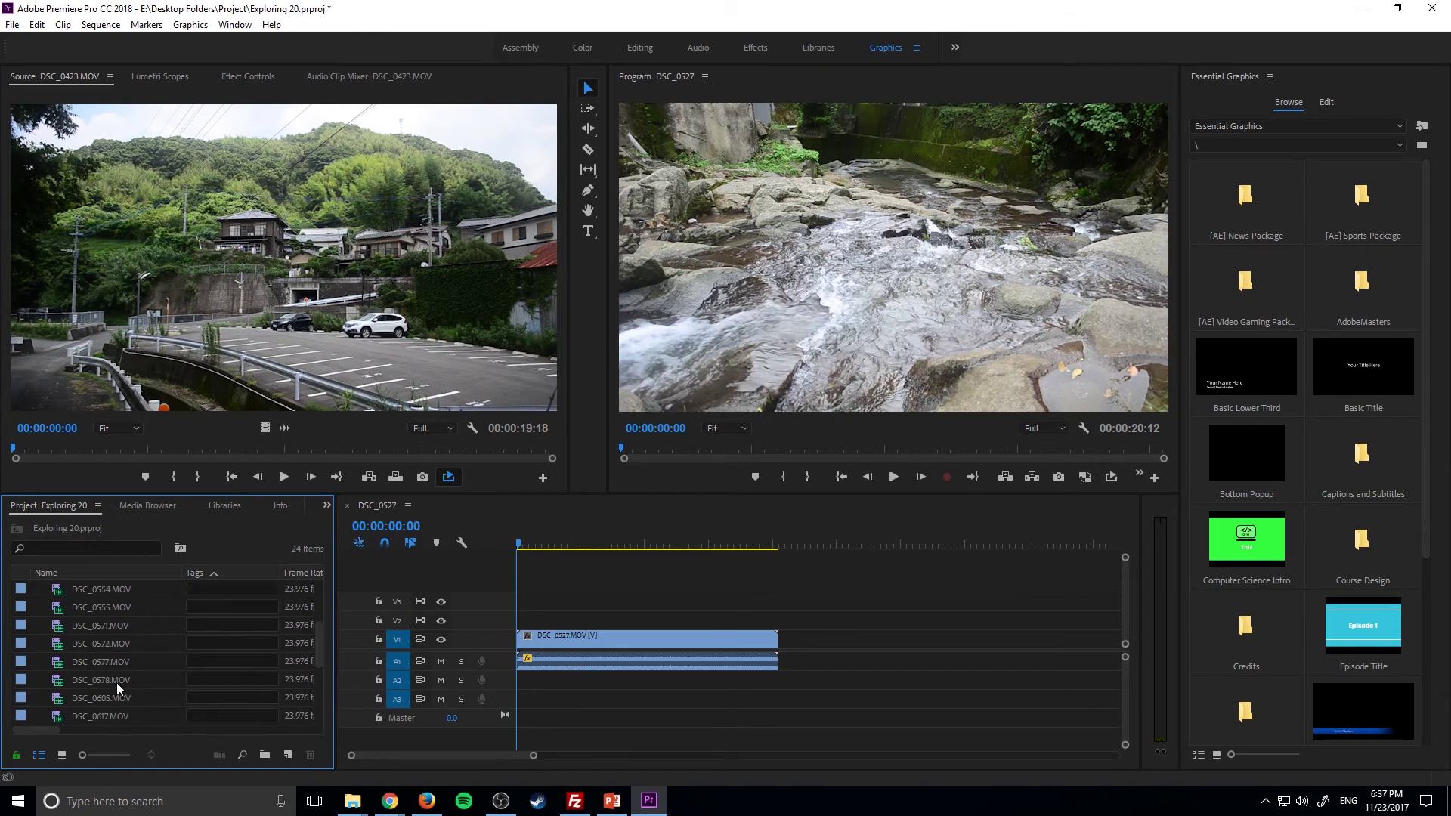
{"action": "scroll", "coordinate": [116, 682], "scroll_direction": "up", "scroll_amount": 5}
{"action": "left_click", "coordinate": [42, 589]}
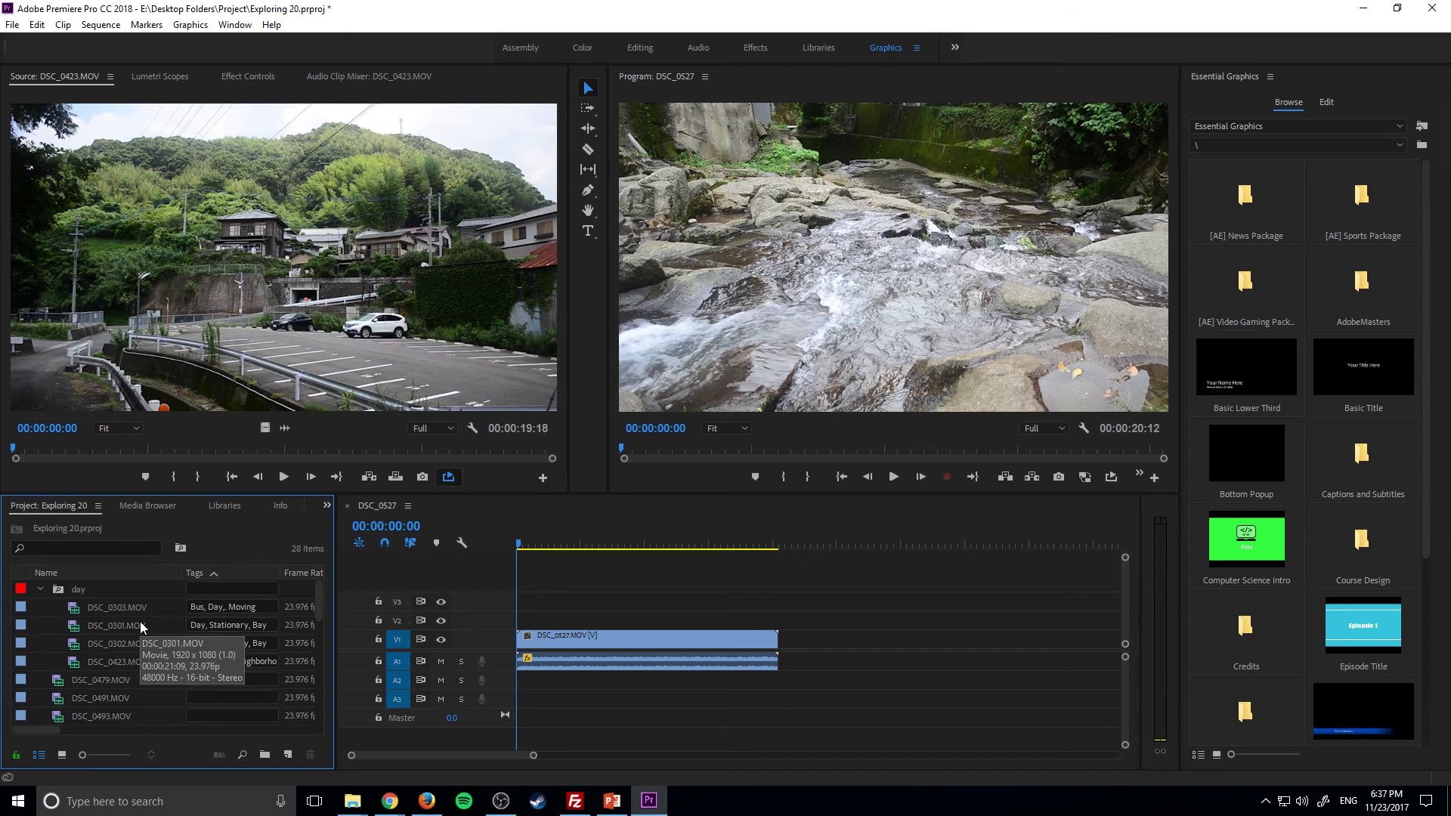
Step: Open the project's Metadata Display settings, view the option for adding a property, and cancel without changes
{"action": "left_click", "coordinate": [97, 510]}
{"action": "left_click", "coordinate": [197, 486]}
{"action": "scroll", "coordinate": [592, 427], "scroll_direction": "up", "scroll_amount": 3}
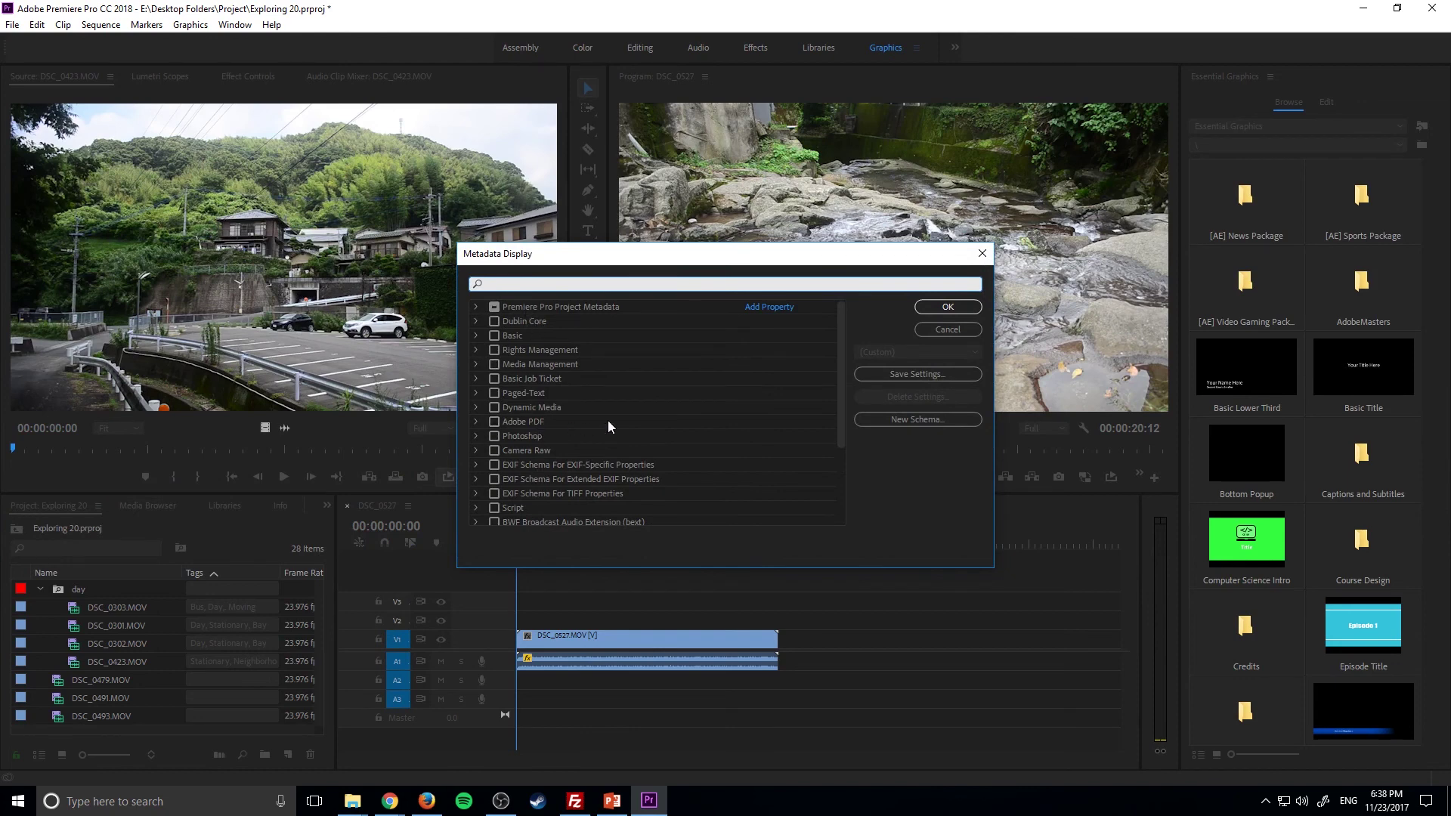
{"action": "left_click", "coordinate": [763, 307]}
{"action": "left_click", "coordinate": [816, 427]}
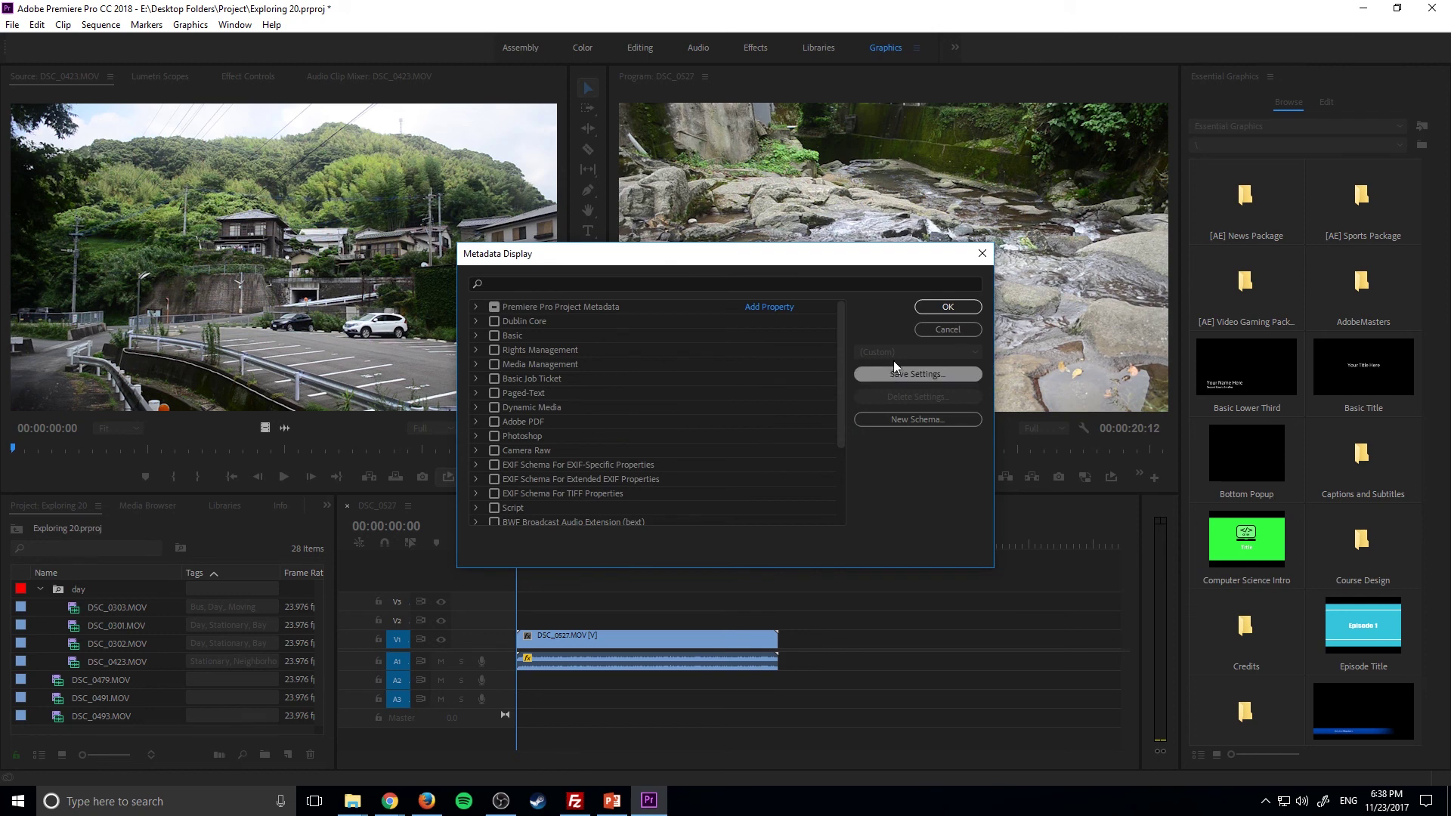
{"action": "left_click", "coordinate": [925, 332]}
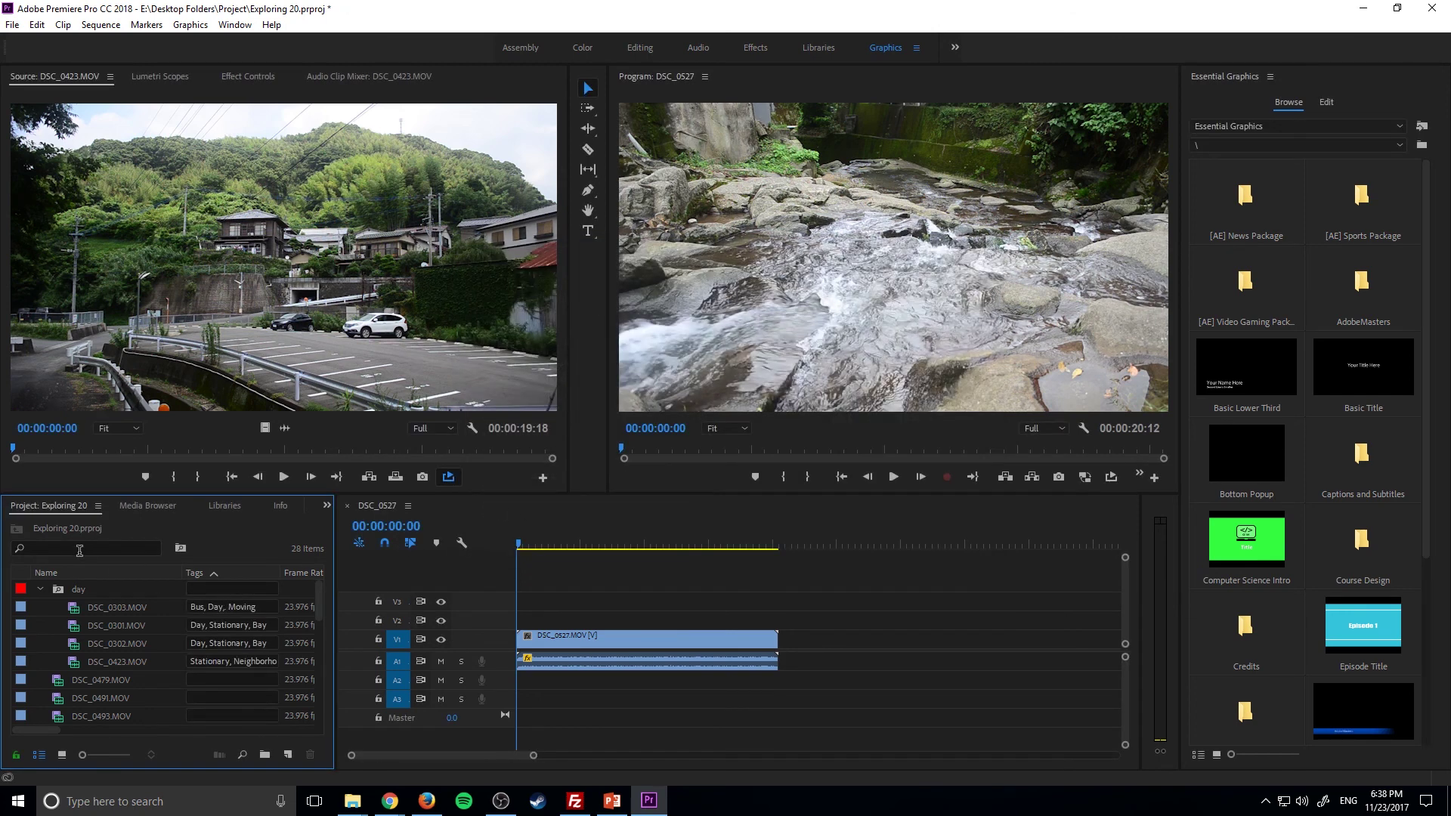